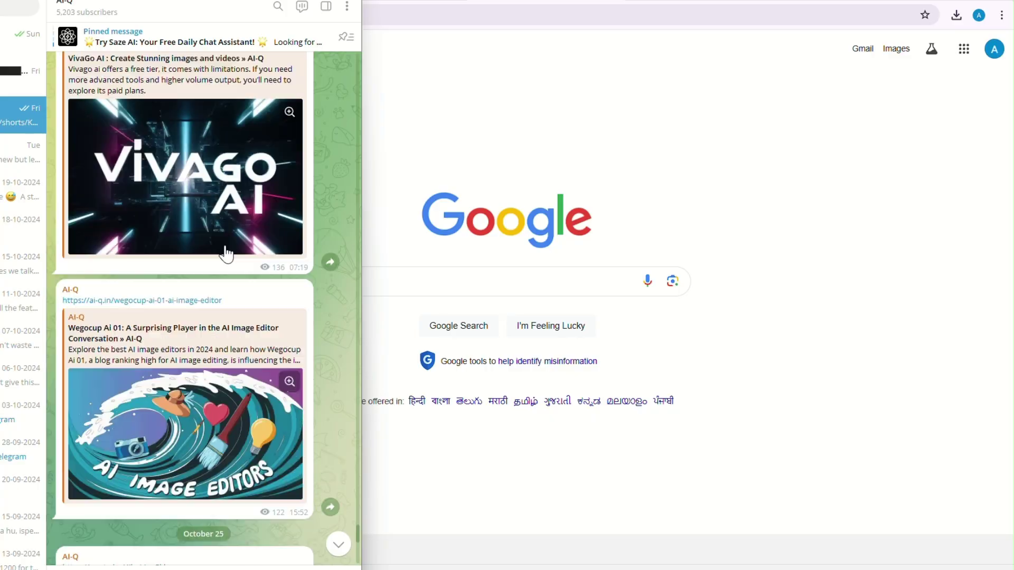
pyautogui.scroll(8, 349, 312)
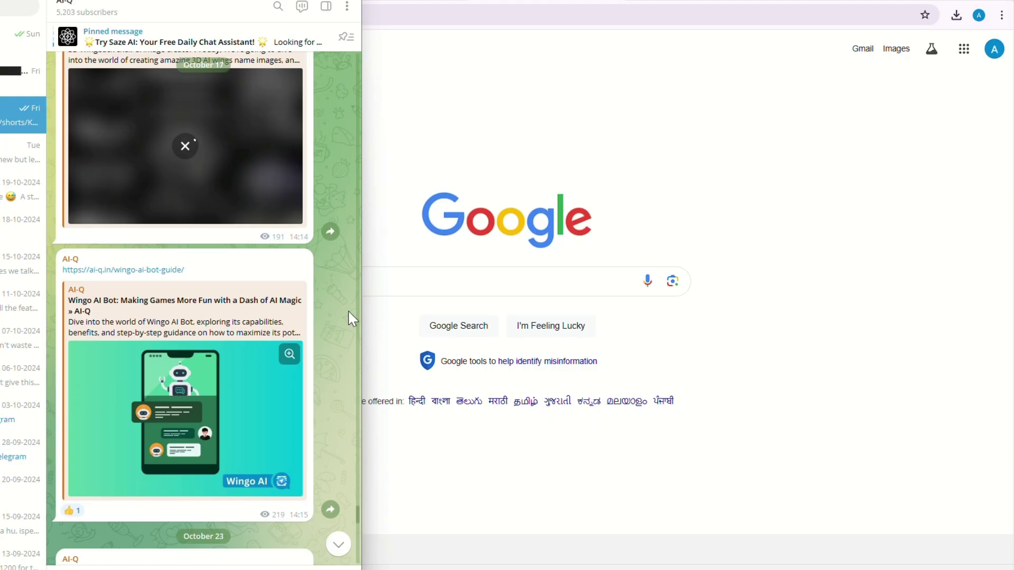
# Scroll through the AI-Q channel posts, then bring the Telegram window forward.
pyautogui.scroll(-5, 349, 312)
pyautogui.scroll(-5, 349, 312)
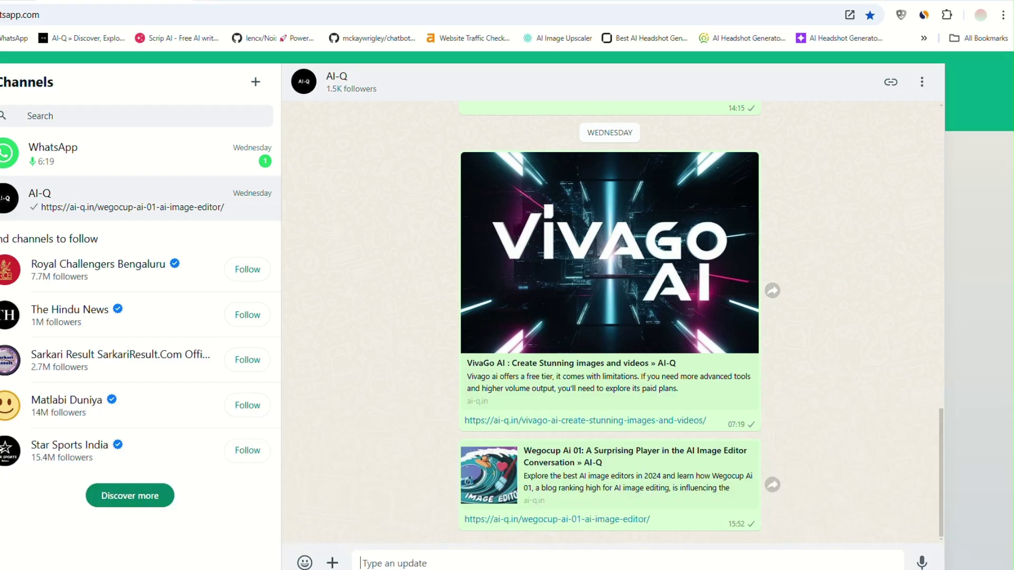
pyautogui.scroll(9, 436, 264)
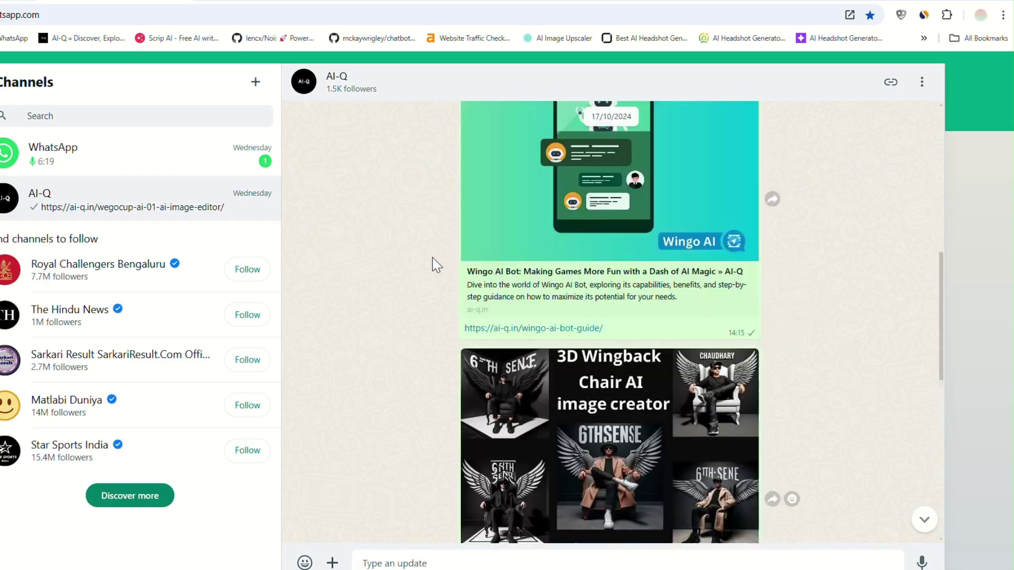
pyautogui.scroll(-5, 422, 368)
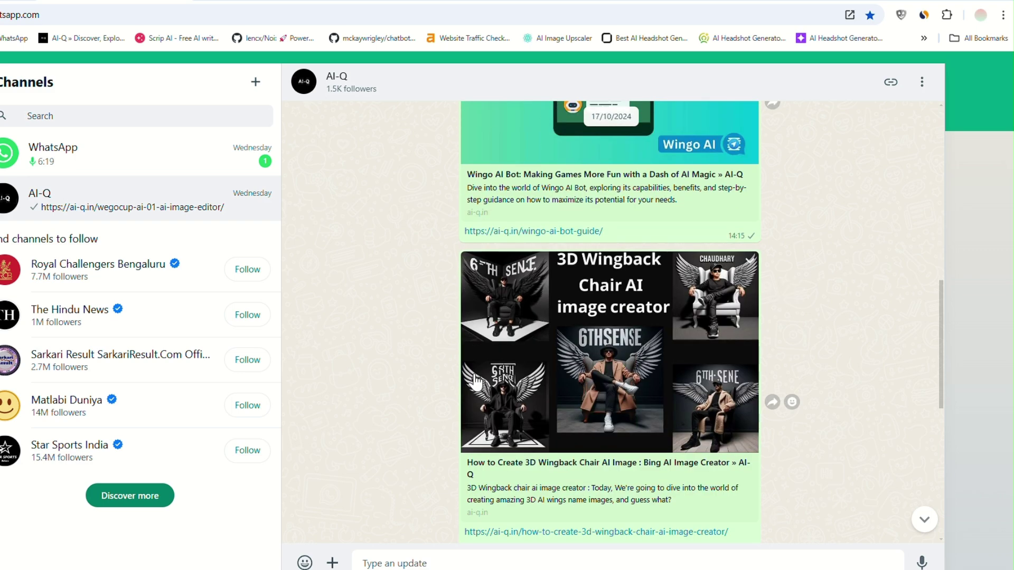
pyautogui.hotkey('alt', 'Tab')
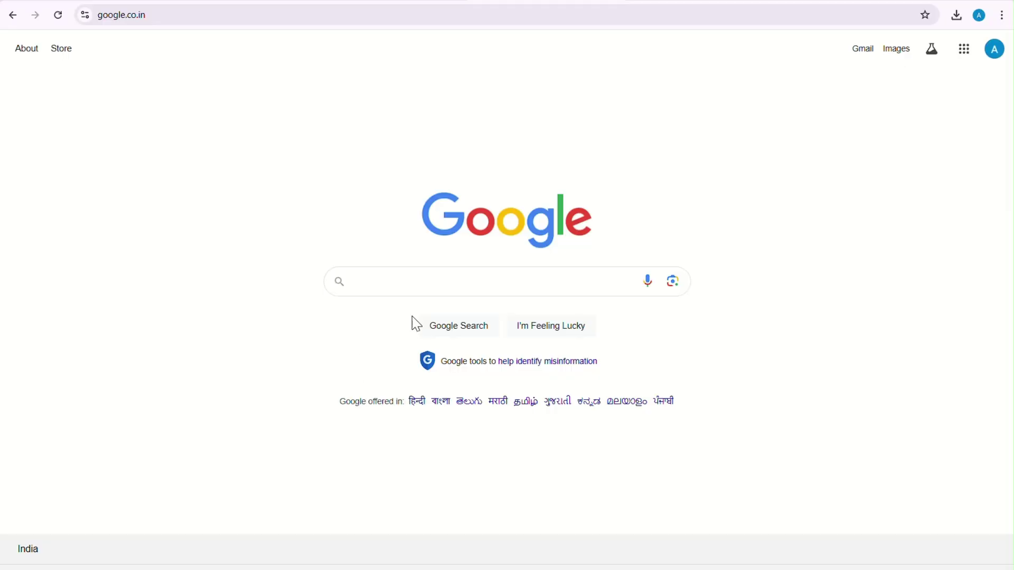
# Search Google for 'saze ai' and open the Saze AI homepage result.
pyautogui.click(434, 290)
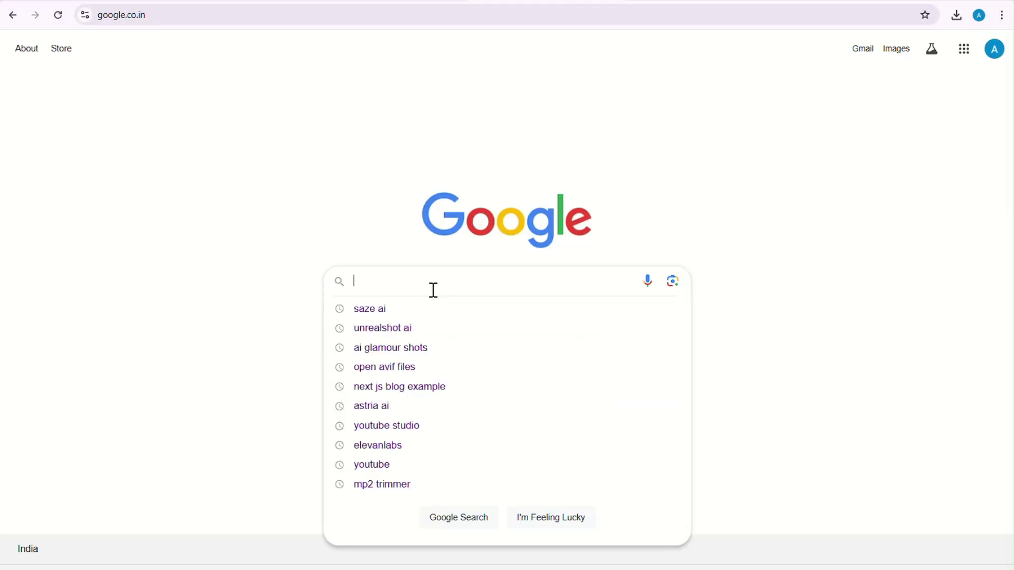
pyautogui.write('saze ai')
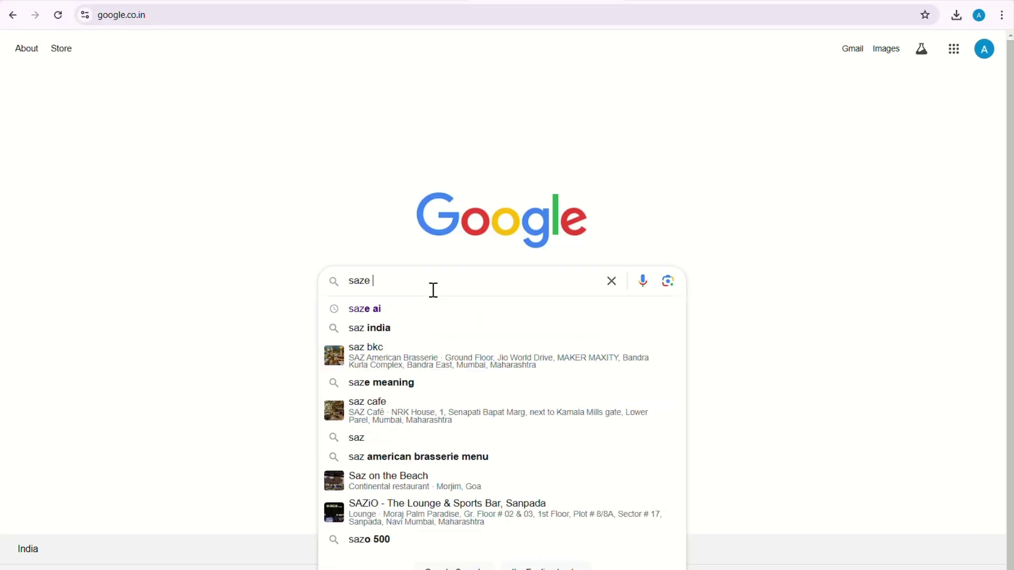
pyautogui.press('Return')
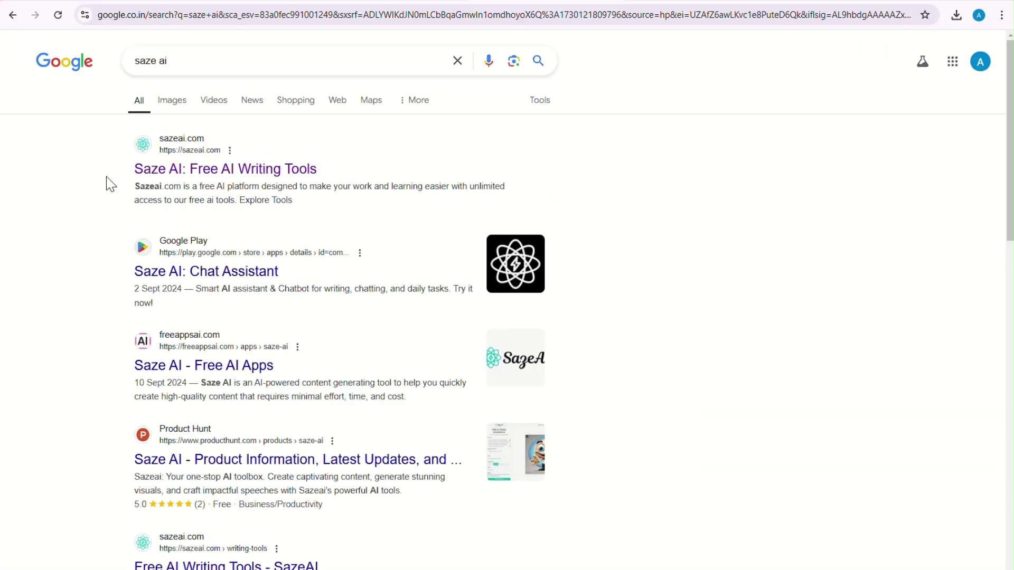
pyautogui.click(151, 171)
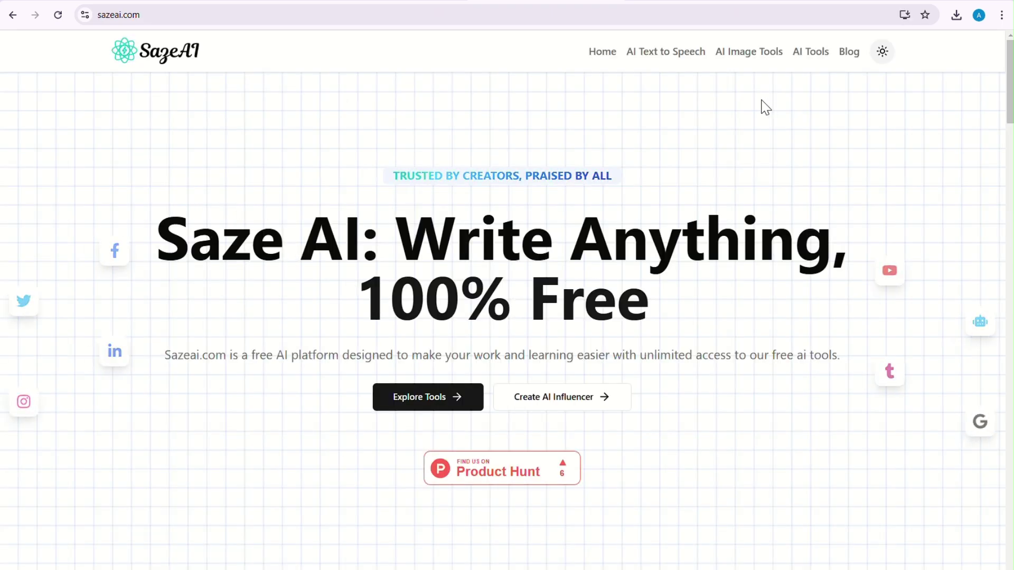
# Open AI Image Tools and look over the influencer generator, upscaler and background remover cards.
pyautogui.click(749, 54)
pyautogui.scroll(-5, 343, 217)
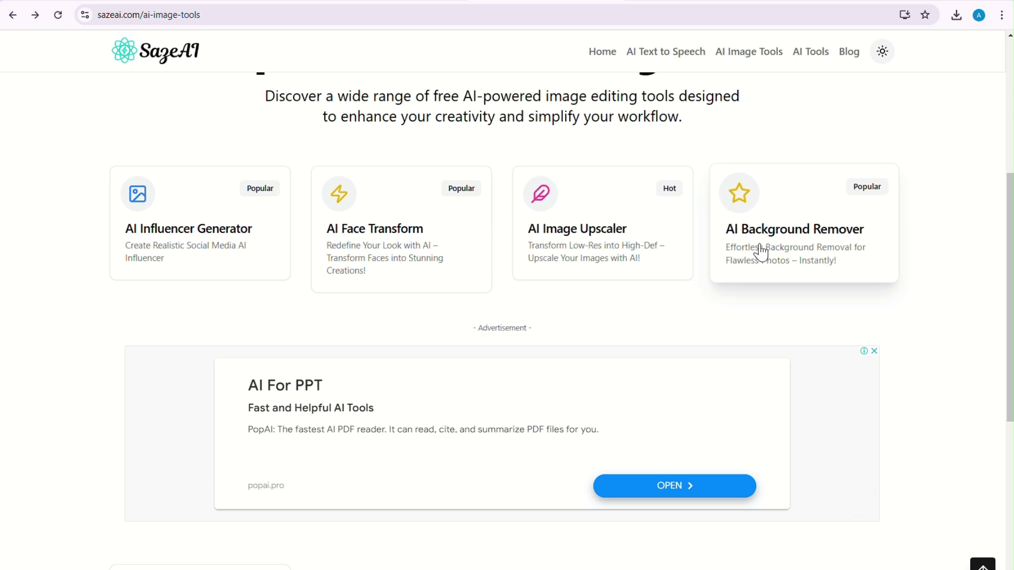
pyautogui.scroll(-3, 645, 290)
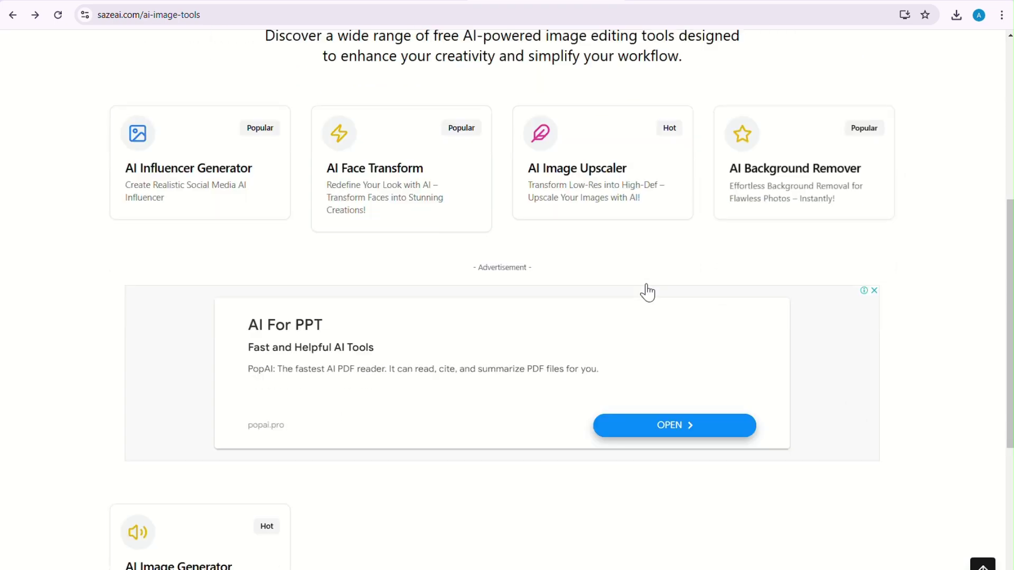
pyautogui.scroll(3, 645, 290)
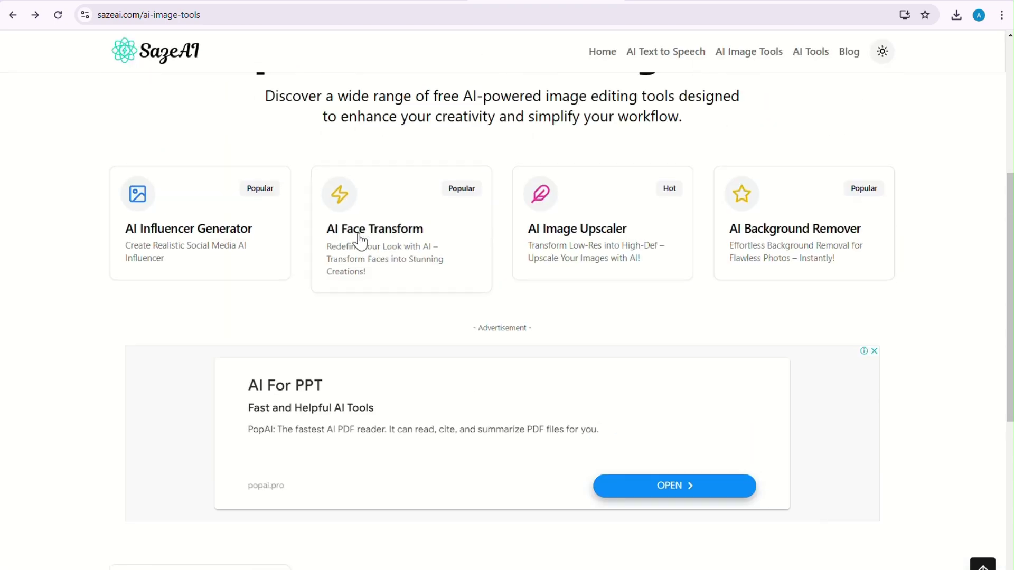
# Open the AI Influencer Generator and look at its image size choices.
pyautogui.click(254, 229)
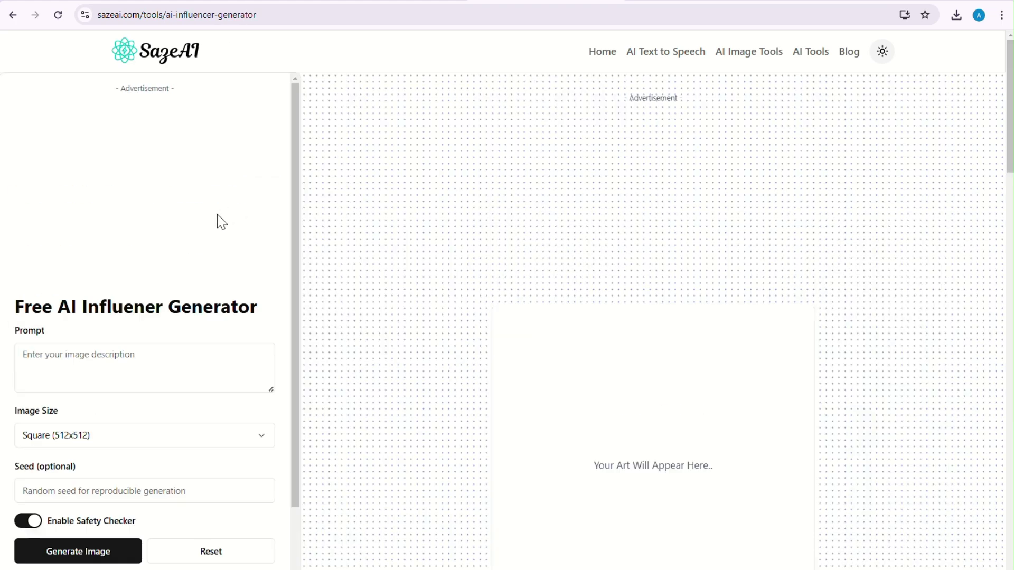
pyautogui.scroll(-3, 244, 248)
pyautogui.scroll(-1, 506, 253)
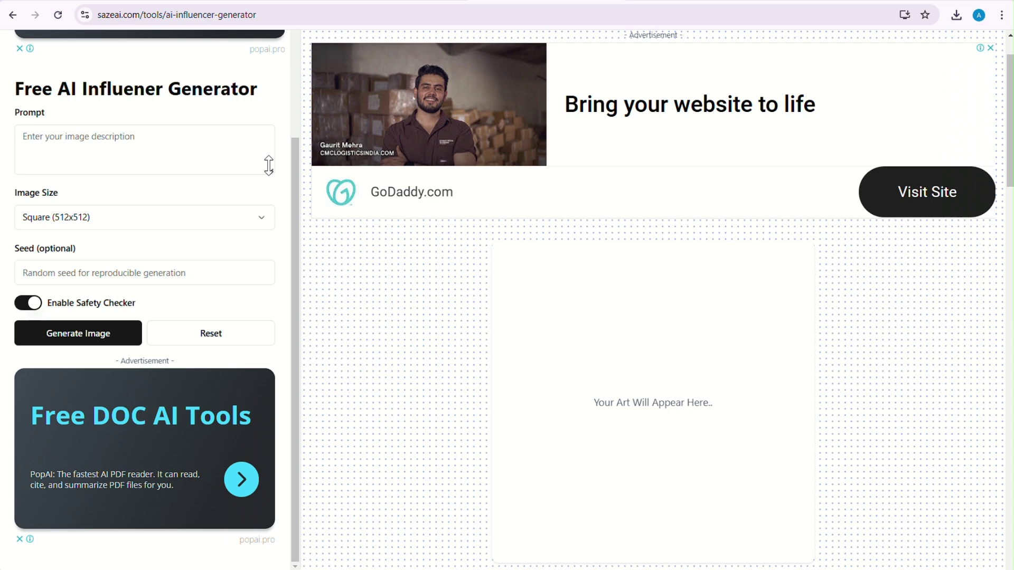
pyautogui.click(90, 228)
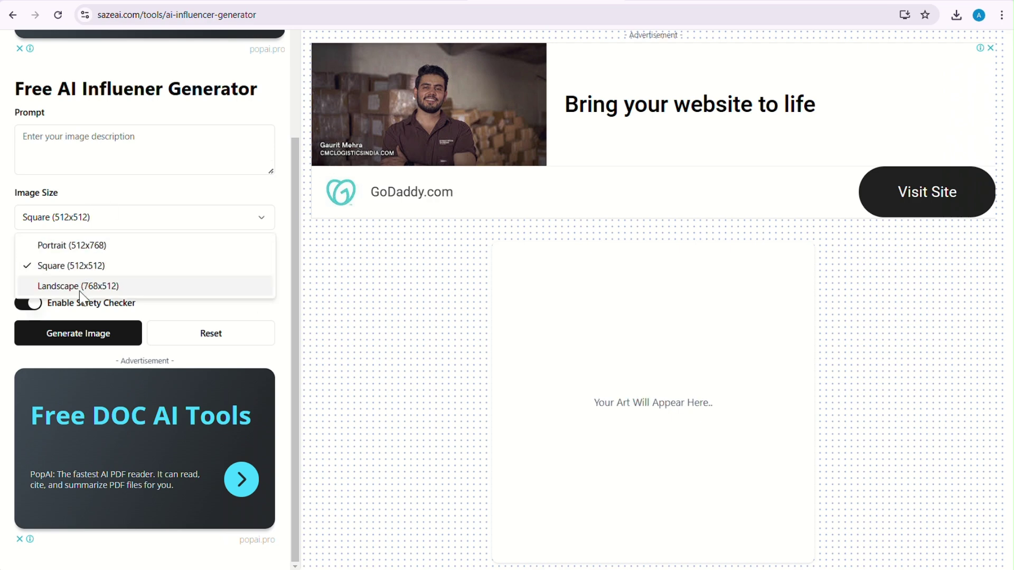
pyautogui.click(101, 186)
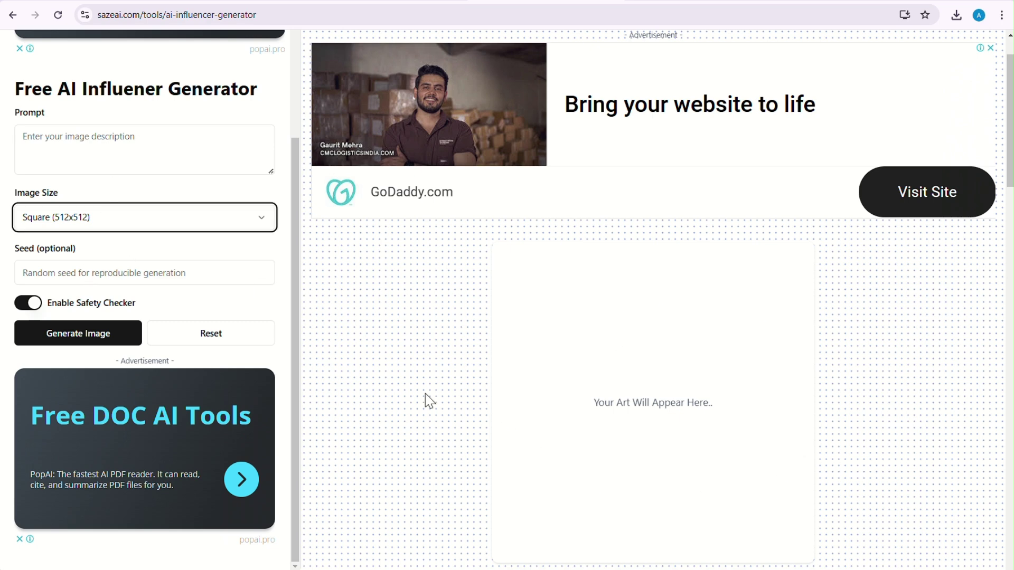
# Set the image size to Portrait (512x768), then go to the Influencer Prompt Generator page.
pyautogui.click(147, 226)
pyautogui.click(121, 244)
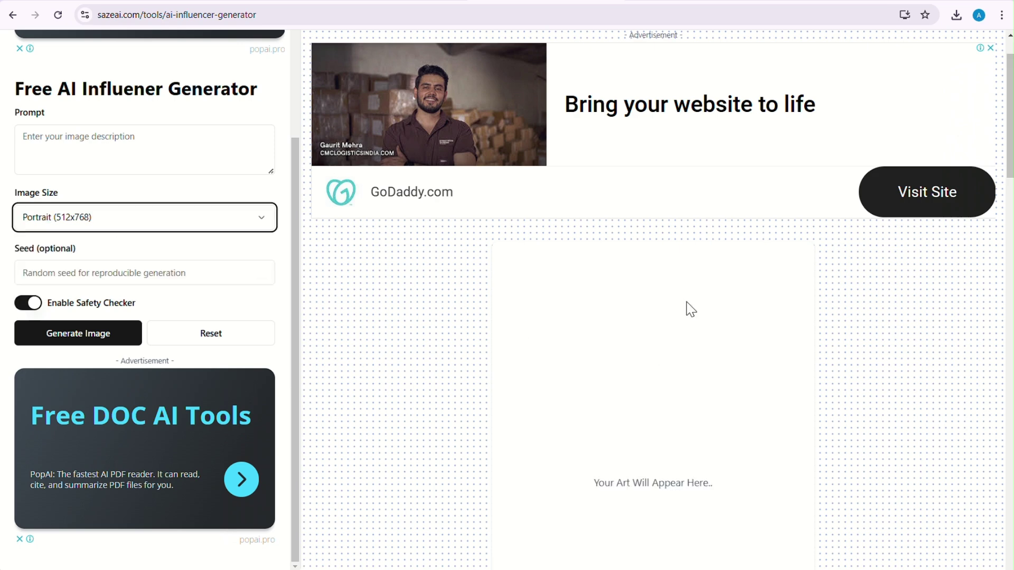
pyautogui.click(194, 228)
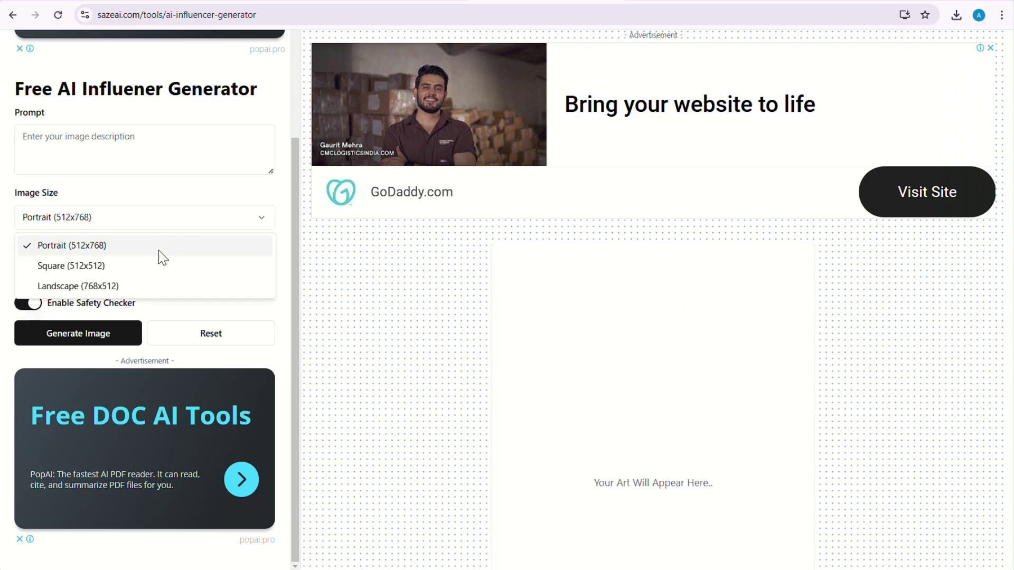
pyautogui.click(160, 244)
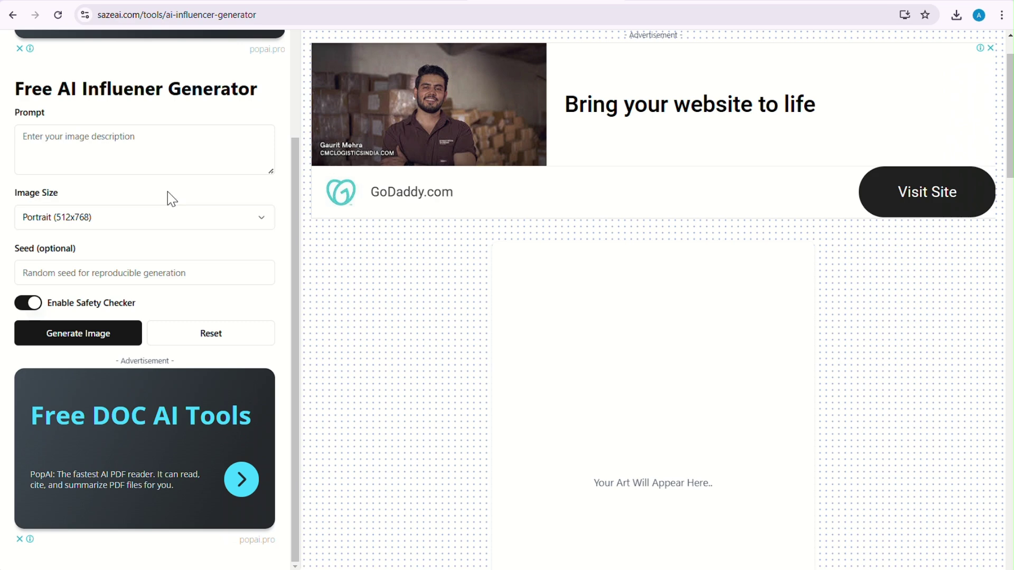
pyautogui.click(125, 143)
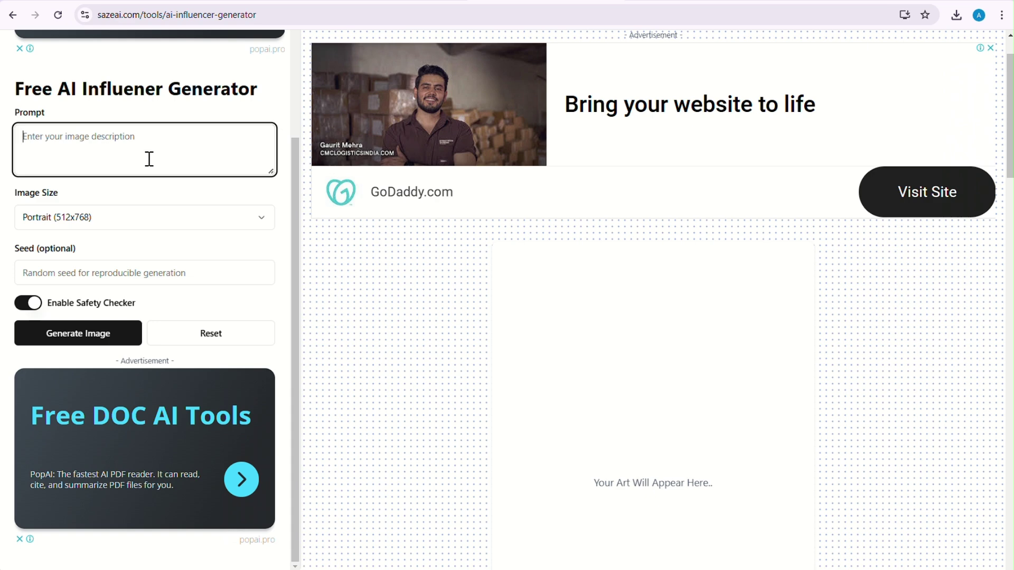
pyautogui.click(239, 2)
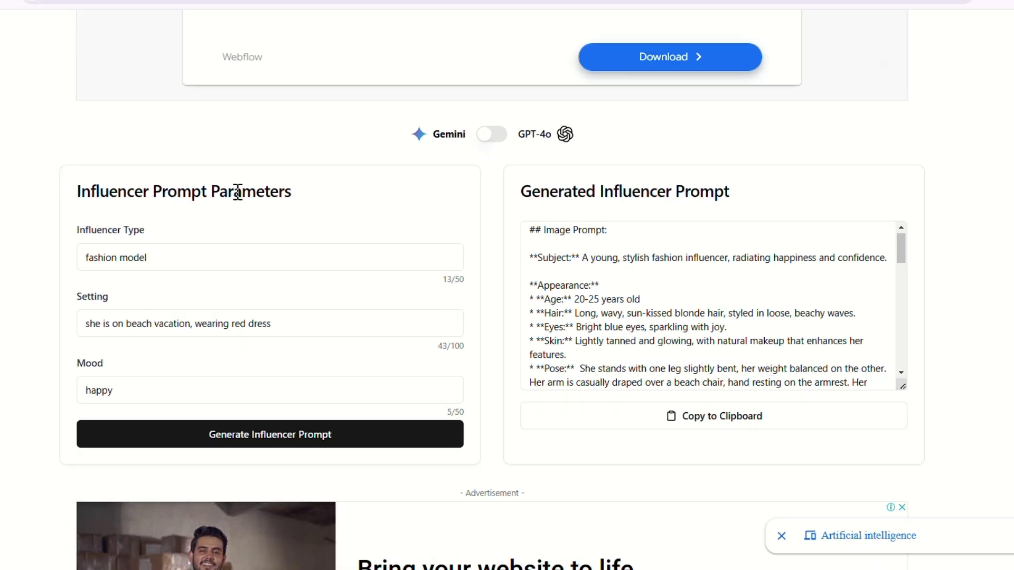
# Toggle prompt generation to GPT-4o and back, leaving it on Gemini.
pyautogui.scroll(5, 242, 200)
pyautogui.moveTo(338, 135); pyautogui.dragTo(664, 168)
pyautogui.click(496, 183)
pyautogui.scroll(-7, 497, 183)
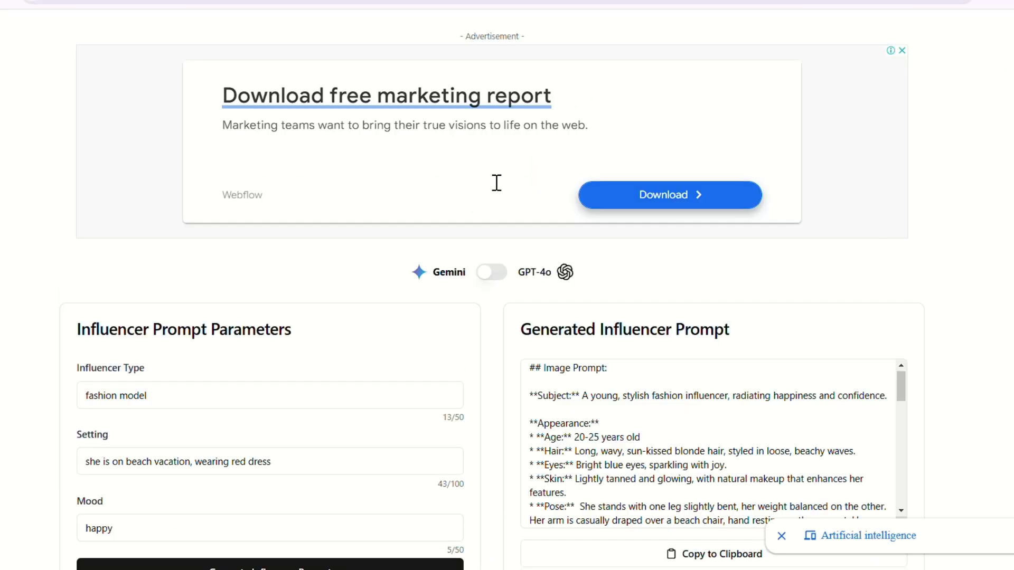
pyautogui.scroll(1, 452, 147)
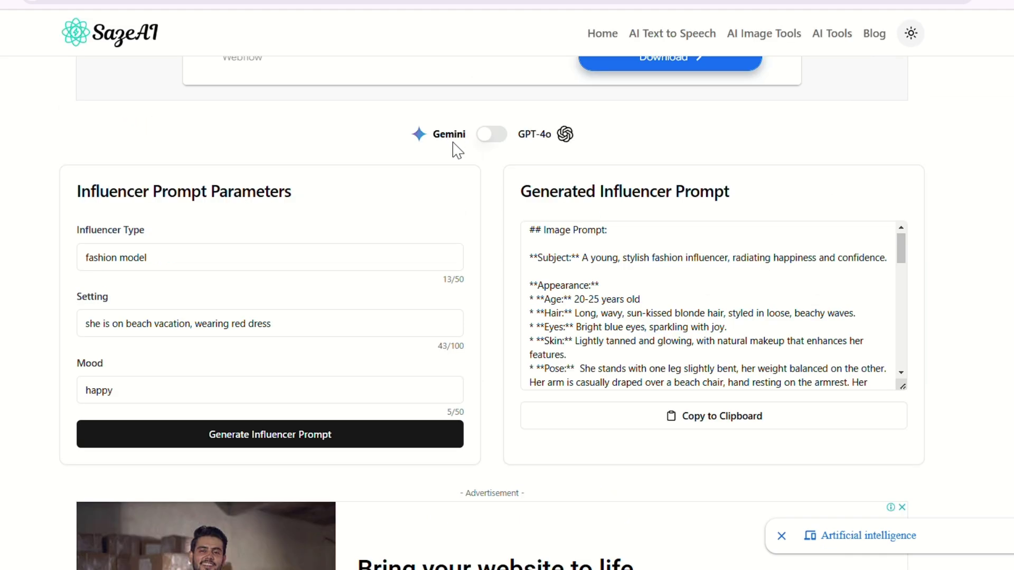
pyautogui.click(484, 140)
pyautogui.click(485, 140)
# Review the fashion model, beach vacation and happy mood fields and generate the Beach Babe prompt.
pyautogui.click(97, 232)
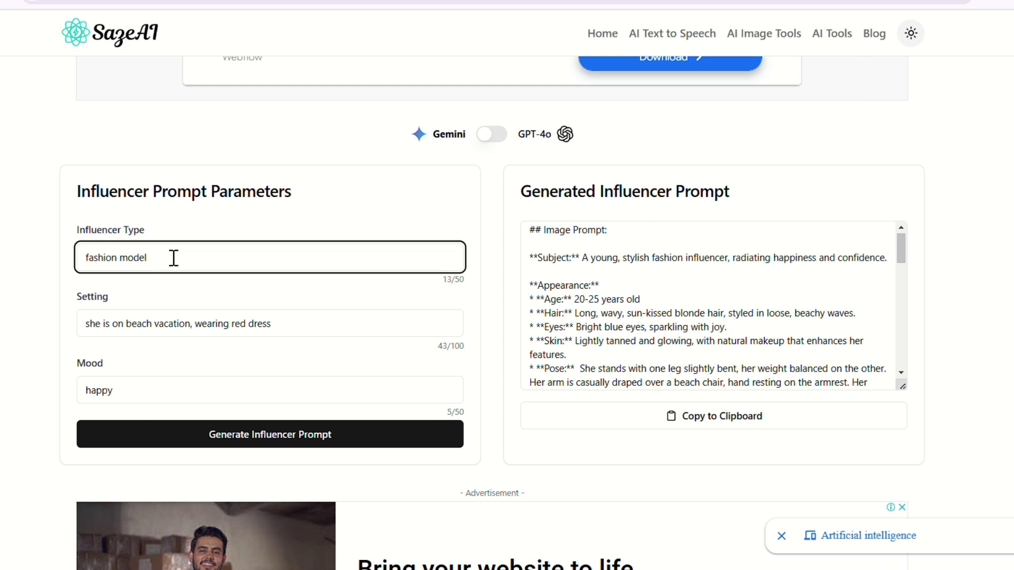
pyautogui.moveTo(174, 258); pyautogui.dragTo(82, 257)
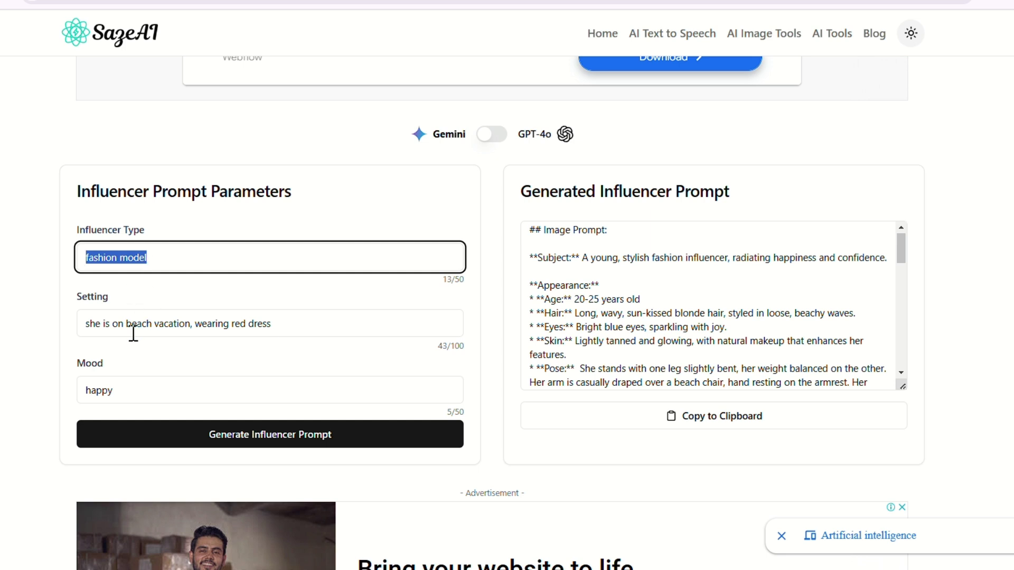
pyautogui.click(116, 324)
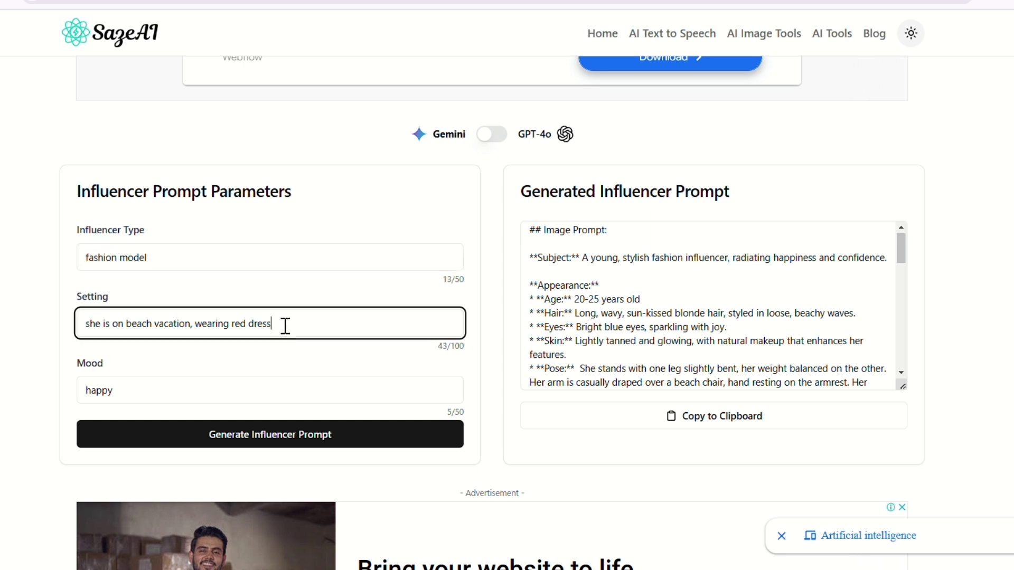
pyautogui.moveTo(285, 326); pyautogui.dragTo(84, 316)
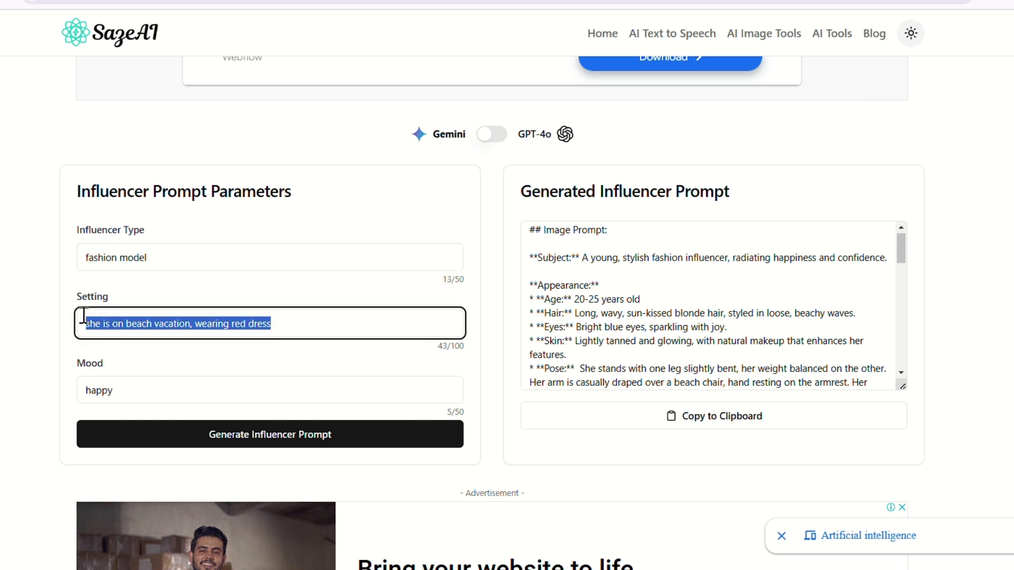
pyautogui.click(239, 347)
pyautogui.click(125, 391)
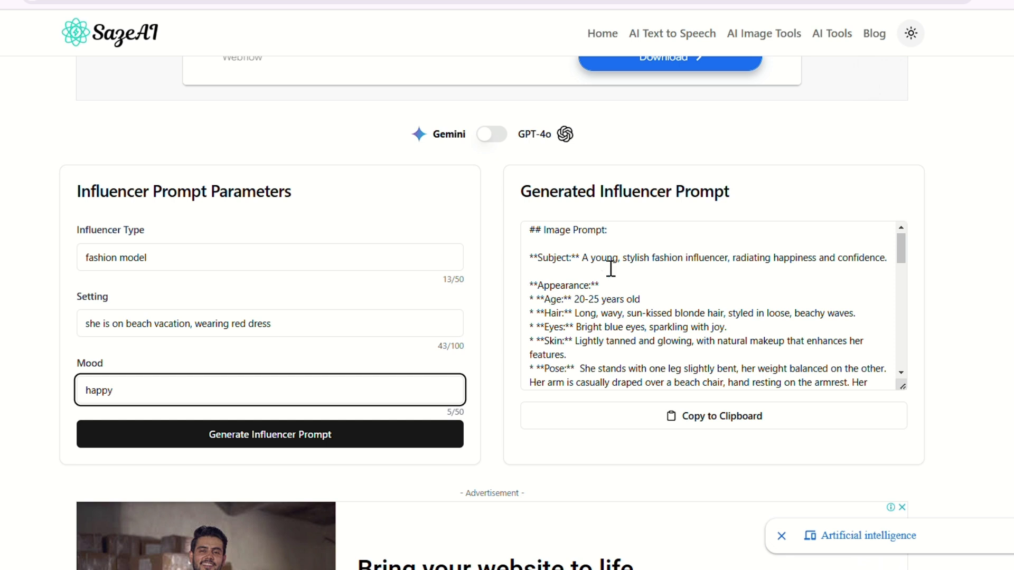
pyautogui.click(261, 443)
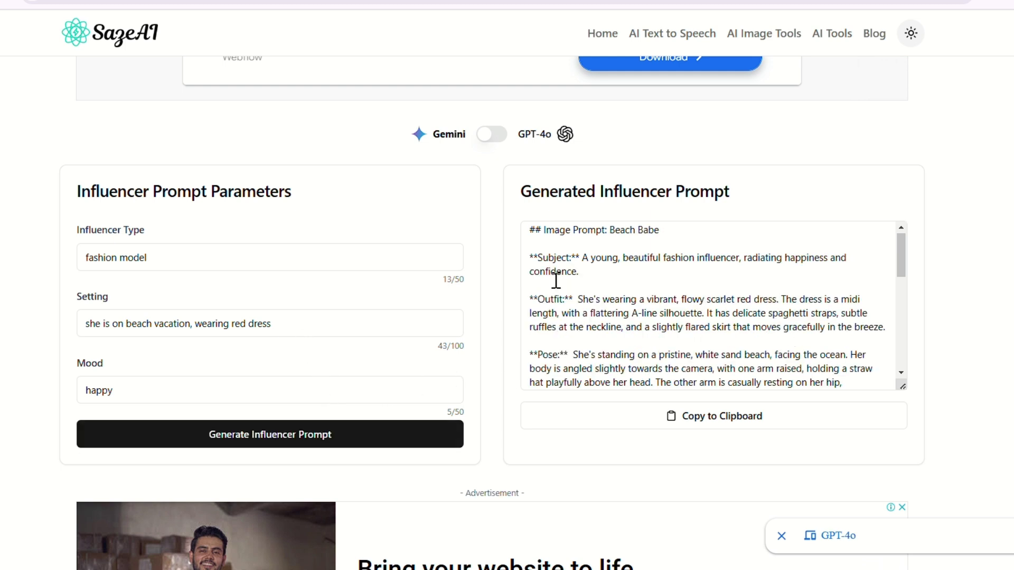
# Copy the Beach Babe prompt and ask ChatGPT to turn it into one detailed paragraph.
pyautogui.click(719, 431)
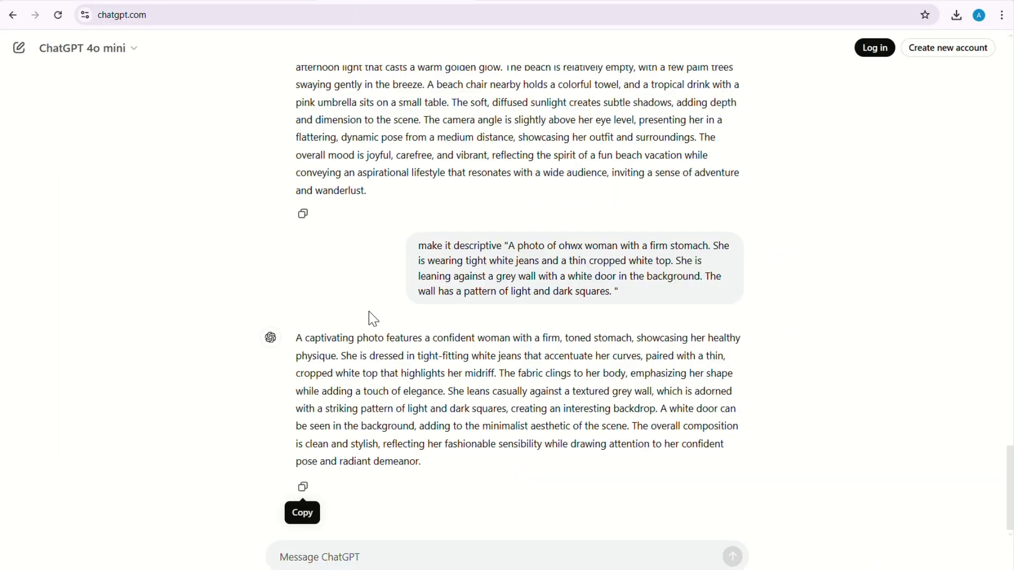
pyautogui.click(426, 515)
pyautogui.write('create a final prompt based on these')
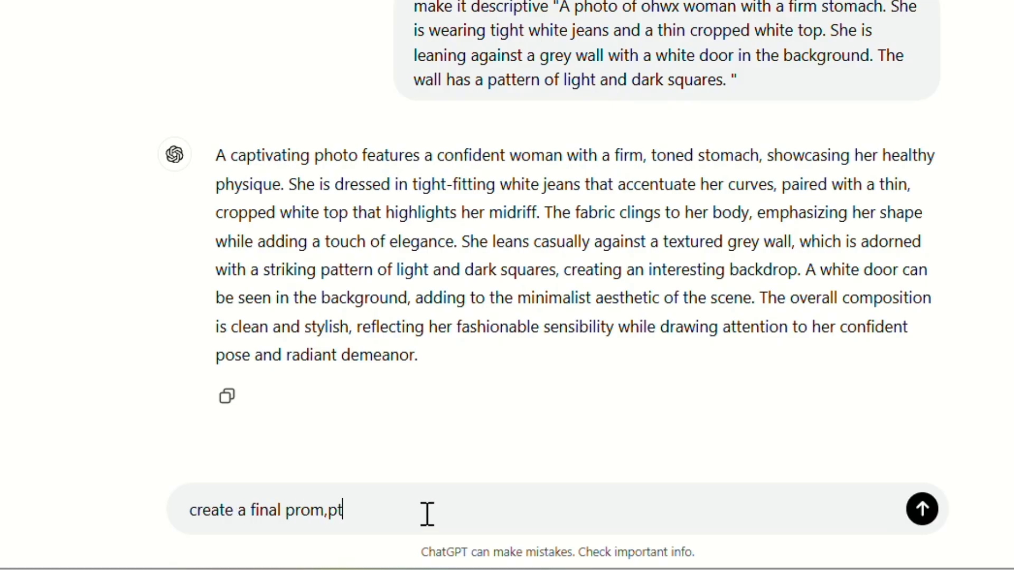
pyautogui.write(' parameters')
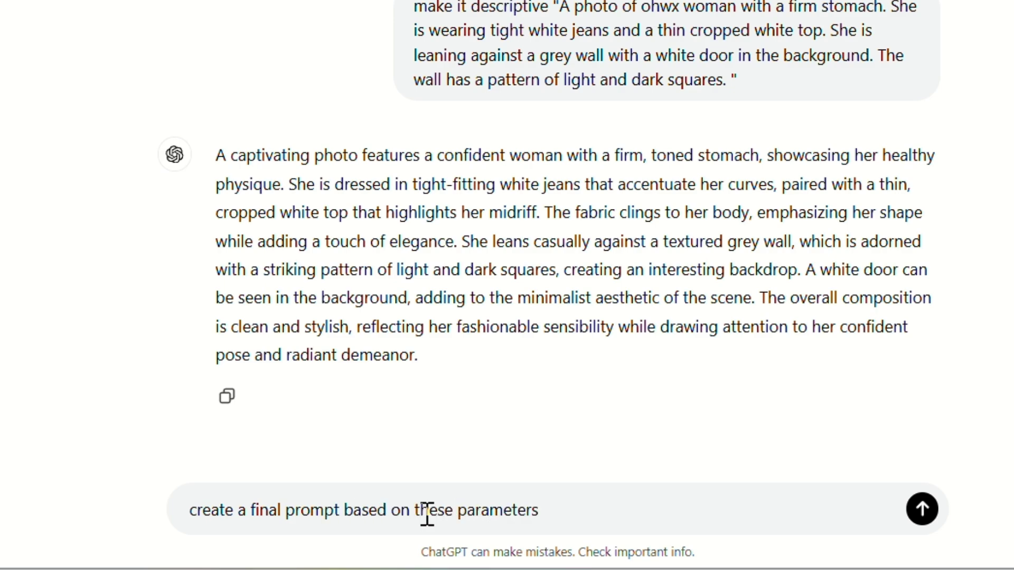
pyautogui.write(' in one detailed paragraph')
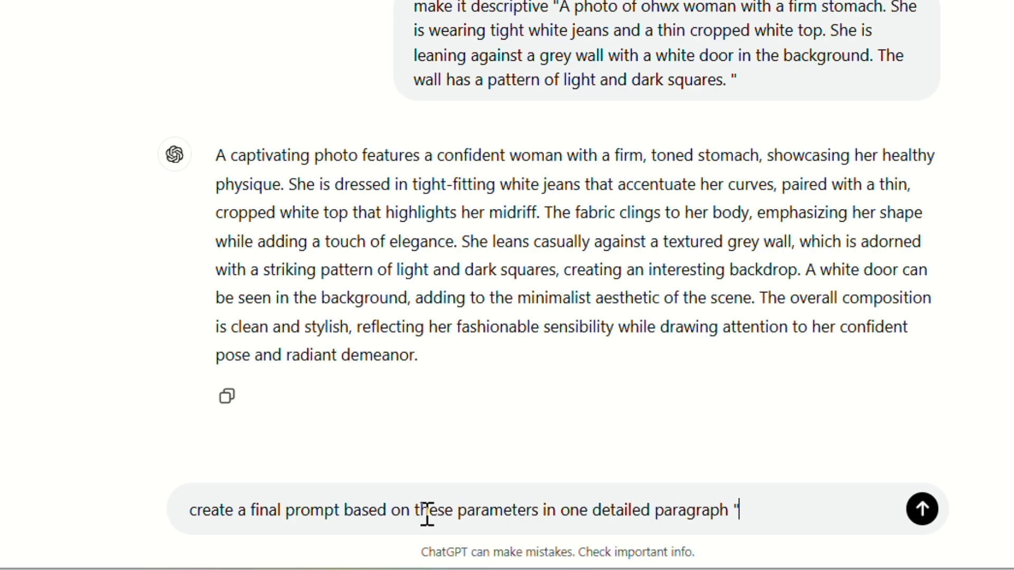
pyautogui.hotkey('ctrl', 'v')
pyautogui.press('Return')
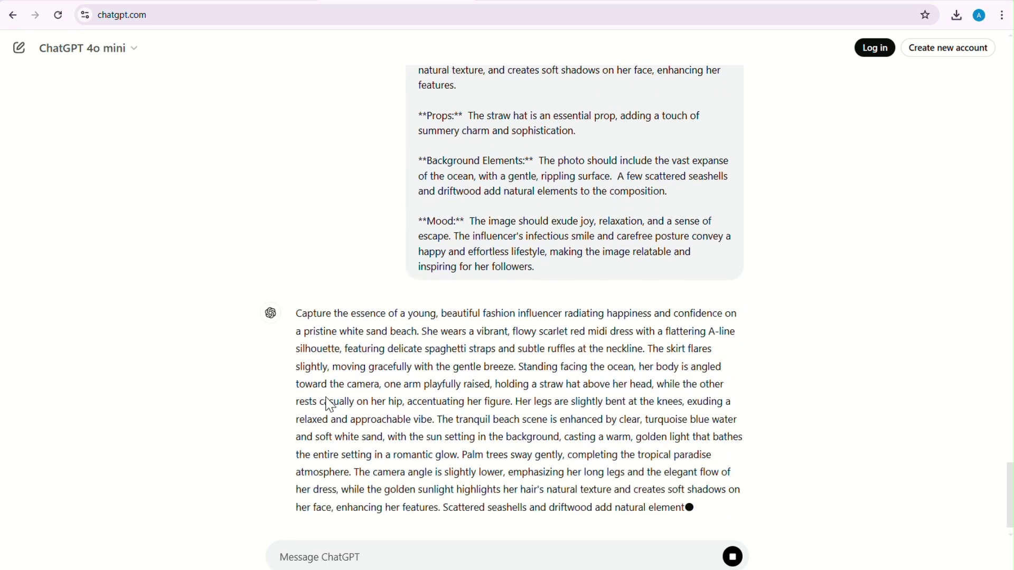
pyautogui.hotkey('alt', 'Tab')
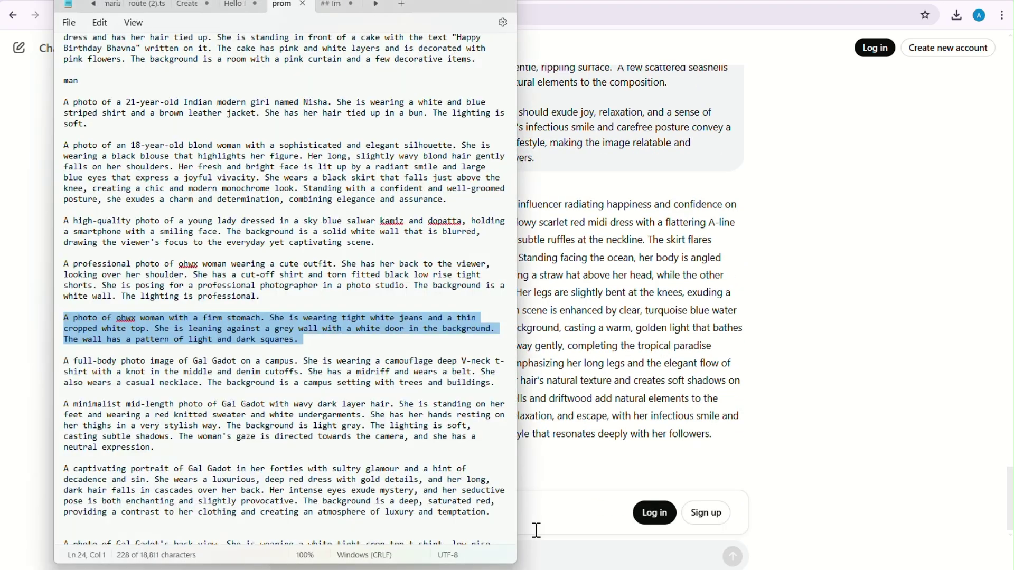
pyautogui.scroll(5, 265, 132)
pyautogui.scroll(-5, 265, 148)
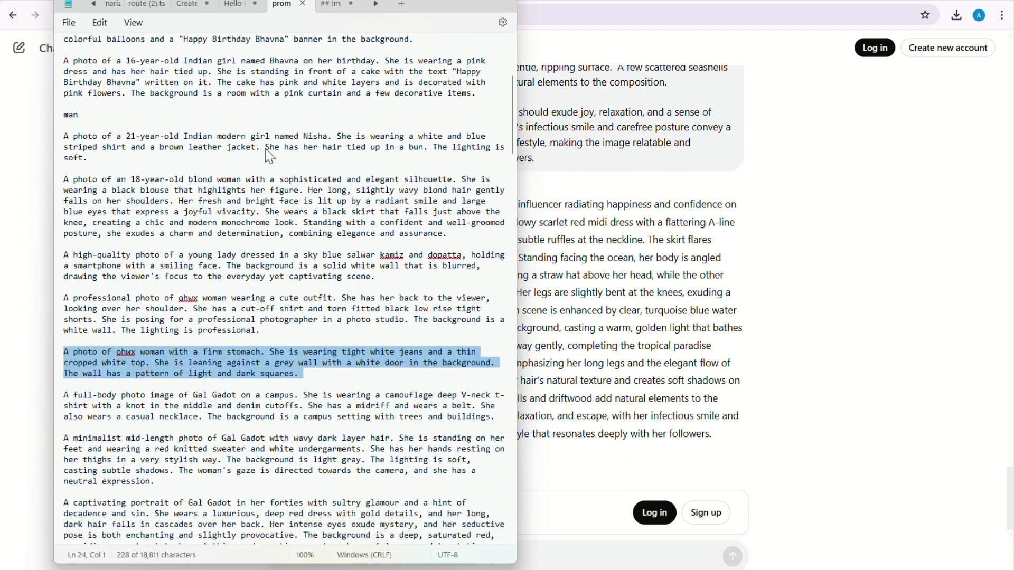
pyautogui.hotkey('alt', 'Tab')
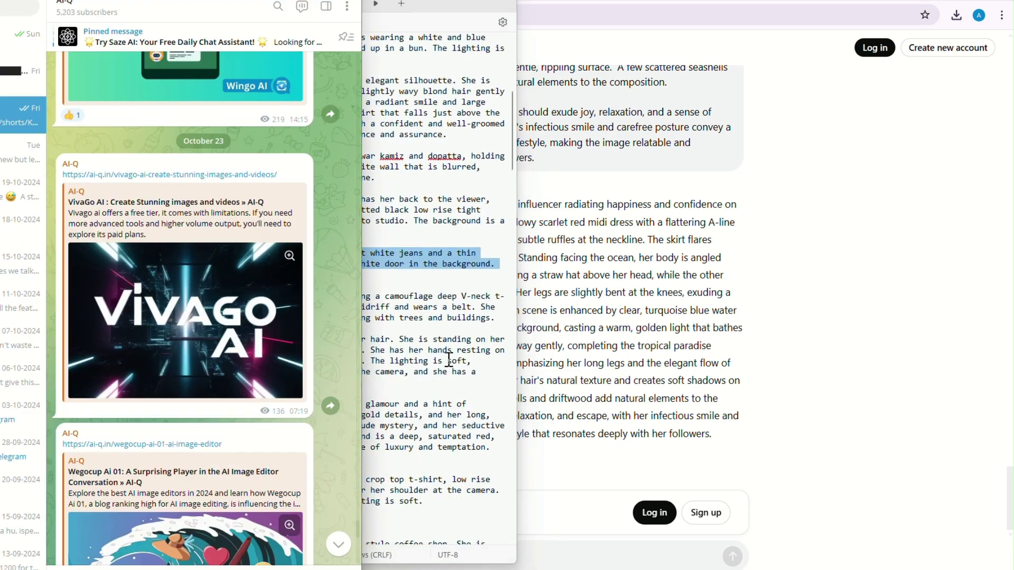
pyautogui.click(585, 343)
# Paste ChatGPT's paragraph as the prompt, set Portrait (512x768), and generate the red-dress beach image.
pyautogui.click(304, 460)
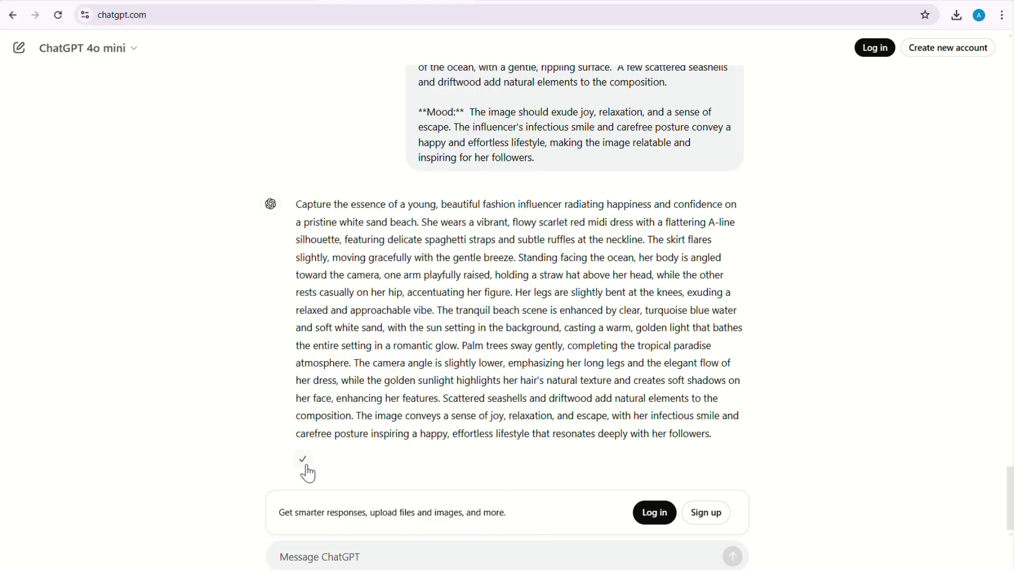
pyautogui.hotkey('alt', 'Tab')
pyautogui.click(106, 149)
pyautogui.hotkey('ctrl', 'v')
pyautogui.scroll(10, 190, 155)
pyautogui.click(124, 228)
pyautogui.click(120, 243)
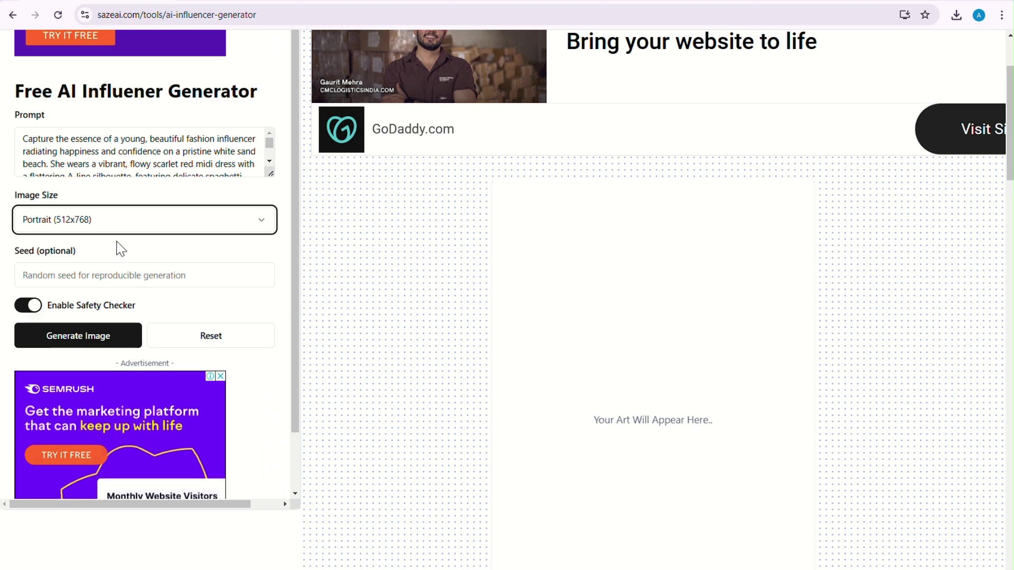
pyautogui.click(103, 277)
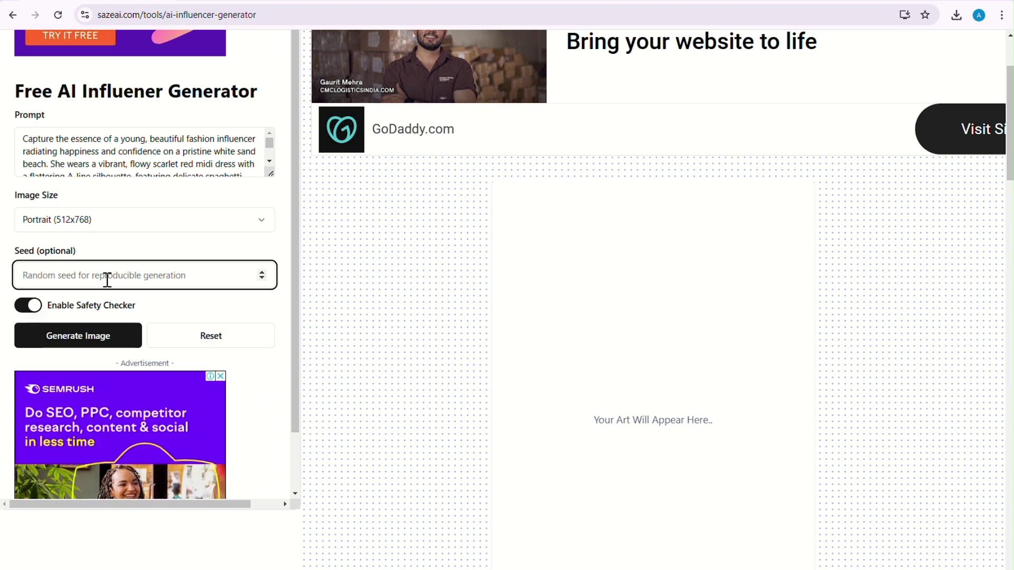
pyautogui.scroll(-1, 116, 264)
pyautogui.click(91, 274)
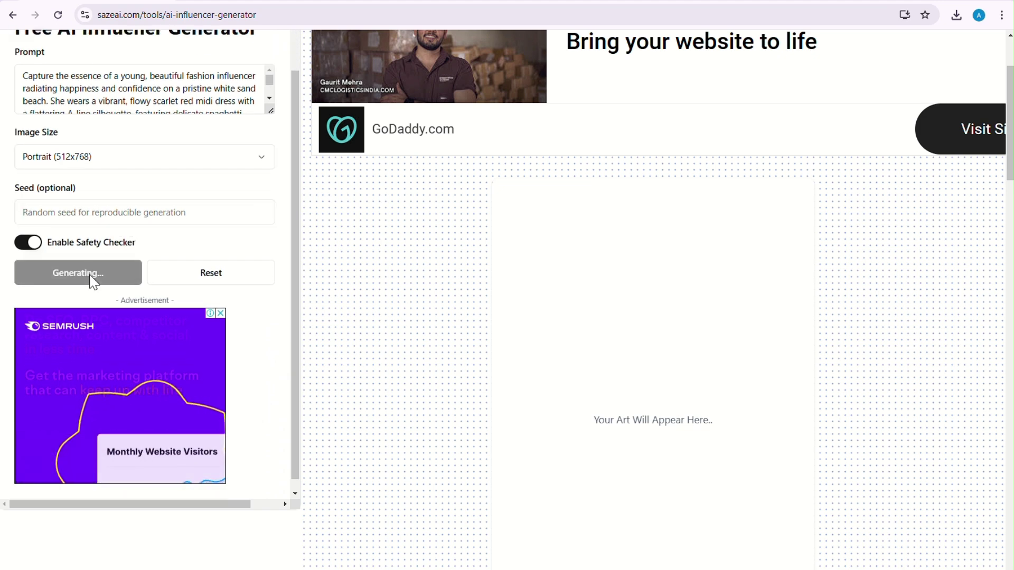
# Reset the form and generate a Portrait (512x768) image from the white-jeans prompt.
pyautogui.scroll(1, 457, 282)
pyautogui.scroll(-3, 459, 282)
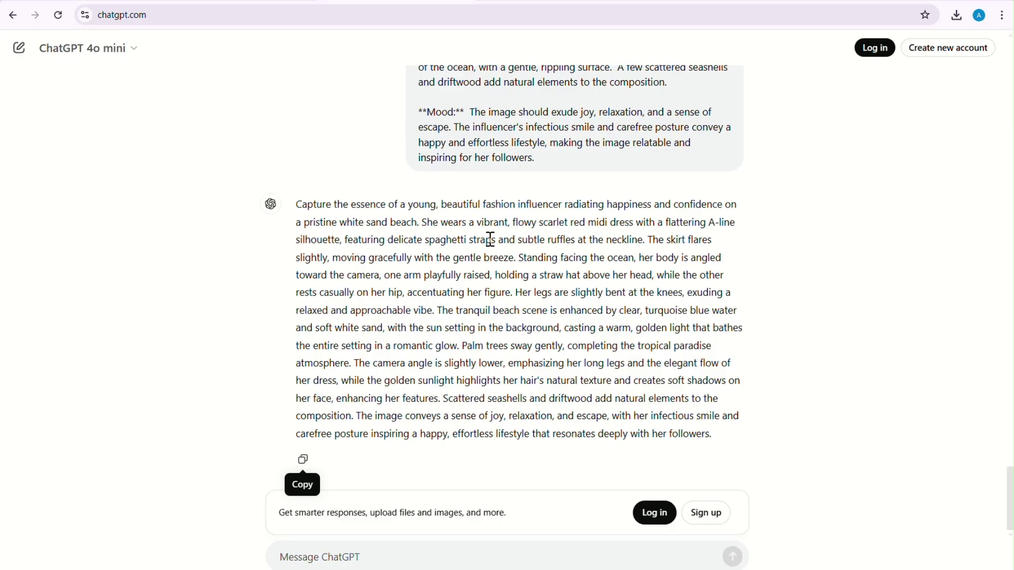
pyautogui.scroll(5, 495, 248)
pyautogui.scroll(12, 495, 248)
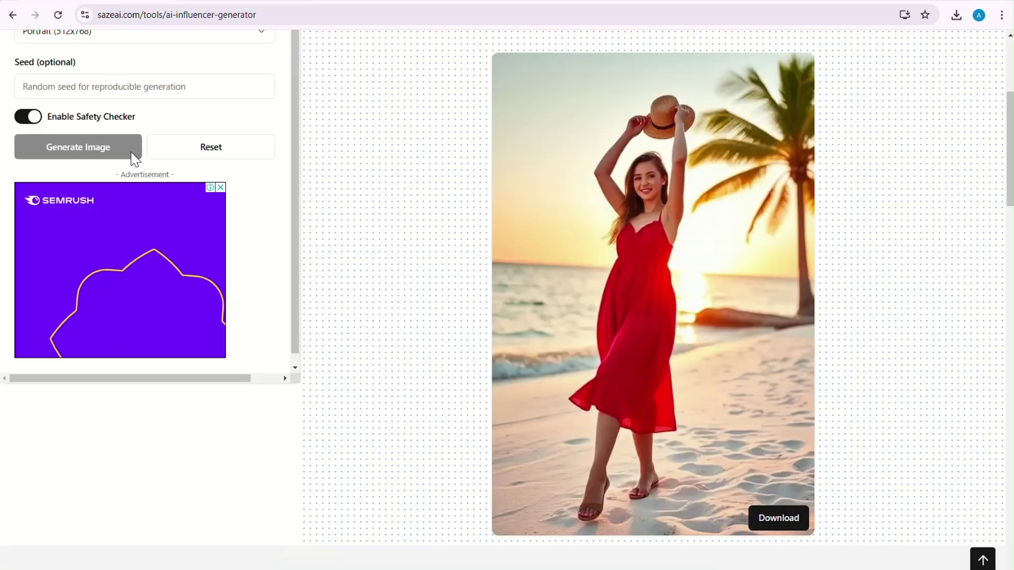
pyautogui.scroll(3, 132, 124)
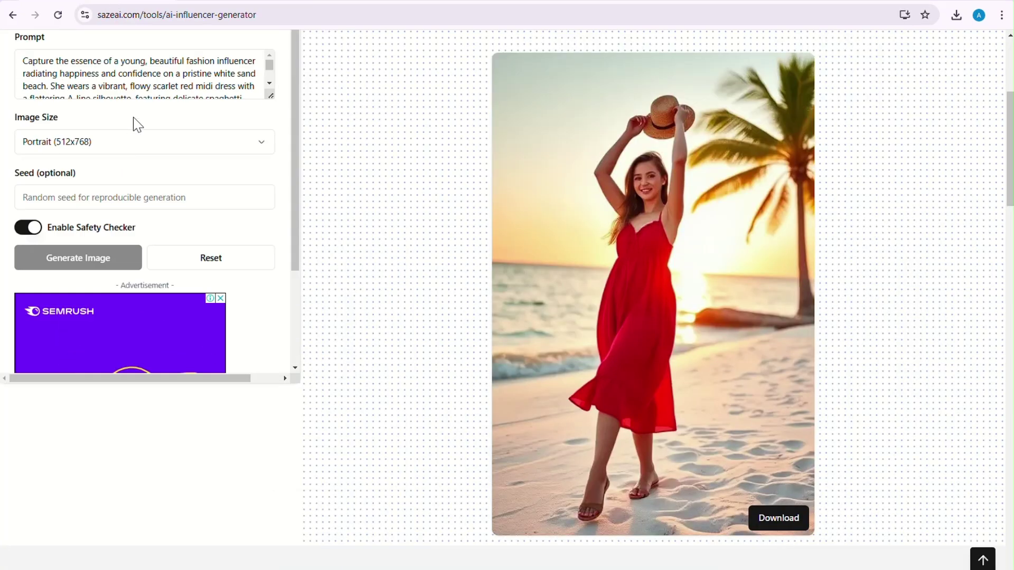
pyautogui.click(132, 129)
pyautogui.click(215, 295)
pyautogui.click(154, 117)
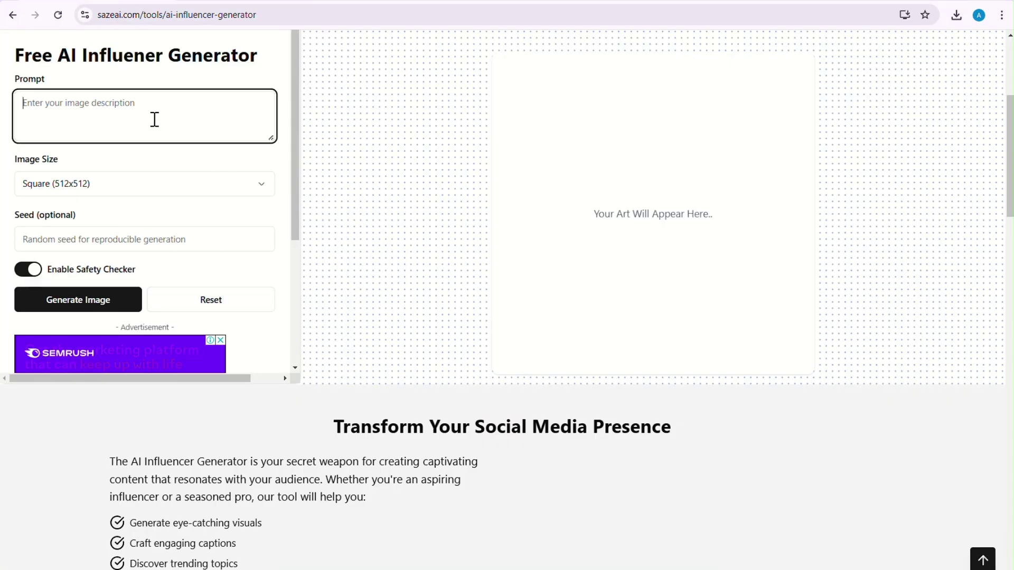
pyautogui.hotkey('ctrl', 'v')
pyautogui.click(140, 188)
pyautogui.click(138, 212)
pyautogui.click(84, 311)
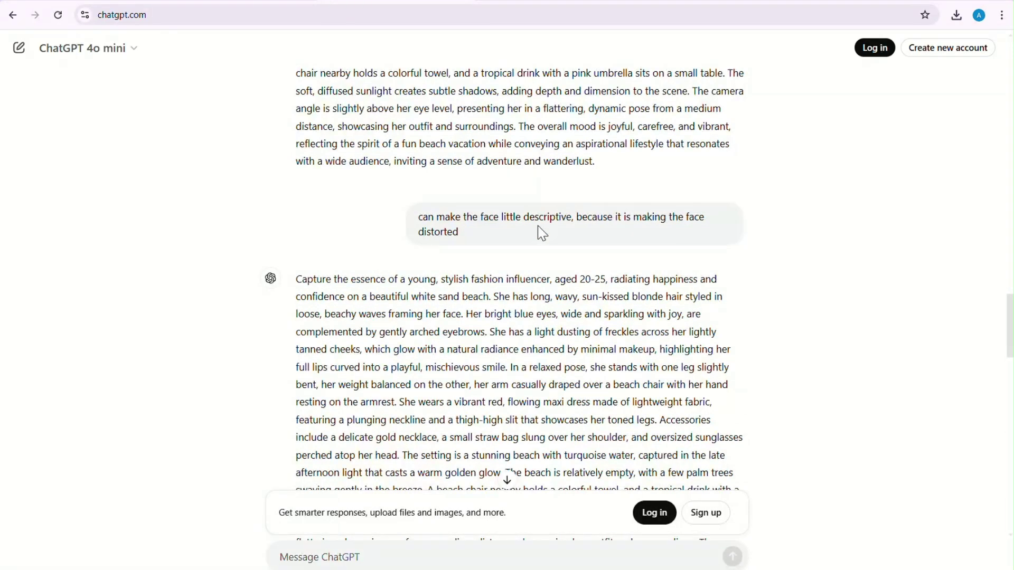
pyautogui.scroll(-3, 301, 425)
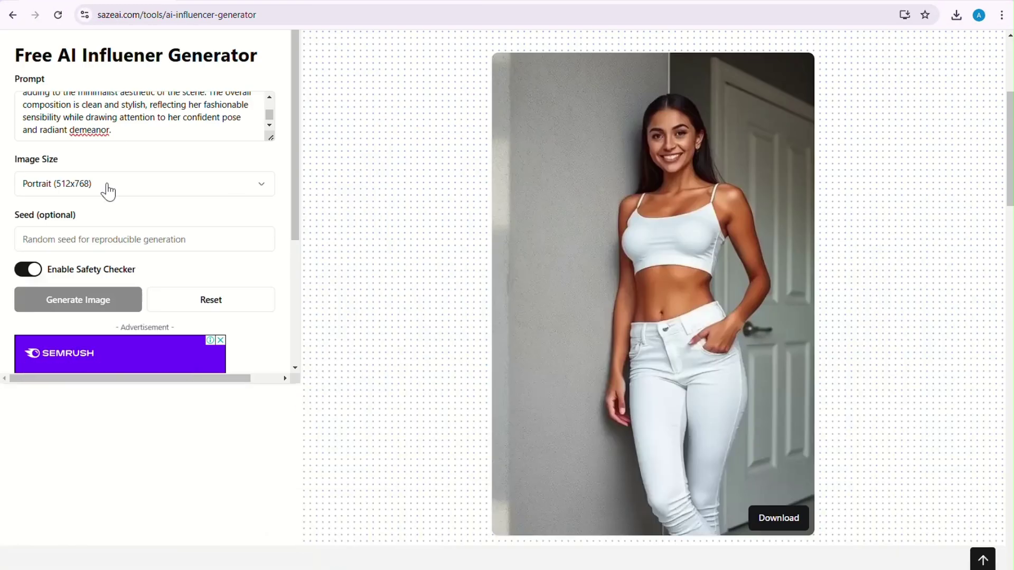
# Reset again and generate a Portrait (512x768) image from the red maxi-dress beach prompt.
pyautogui.click(222, 306)
pyautogui.click(131, 122)
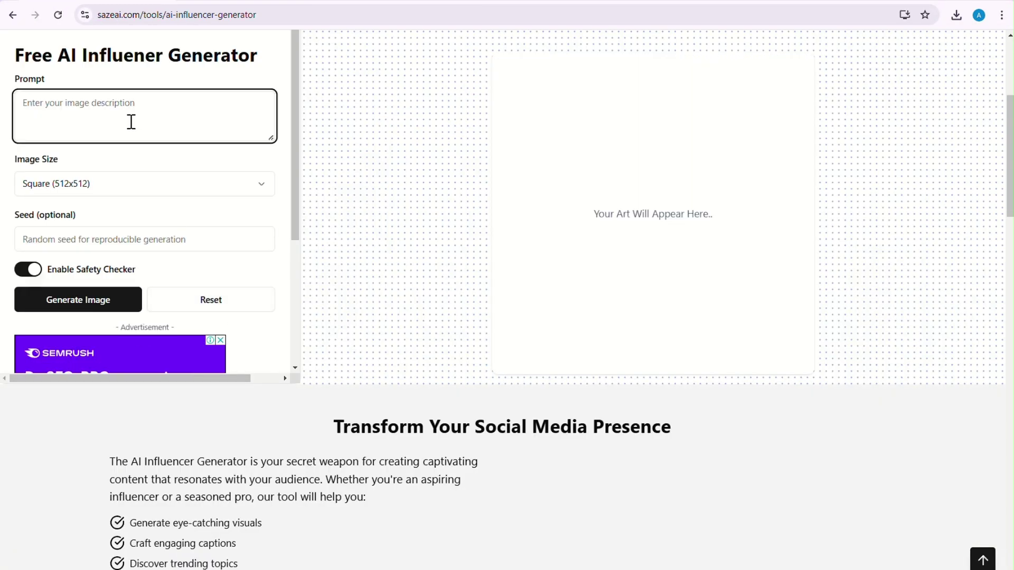
pyautogui.hotkey('ctrl', 'v')
pyautogui.click(129, 190)
pyautogui.click(113, 211)
pyautogui.click(95, 306)
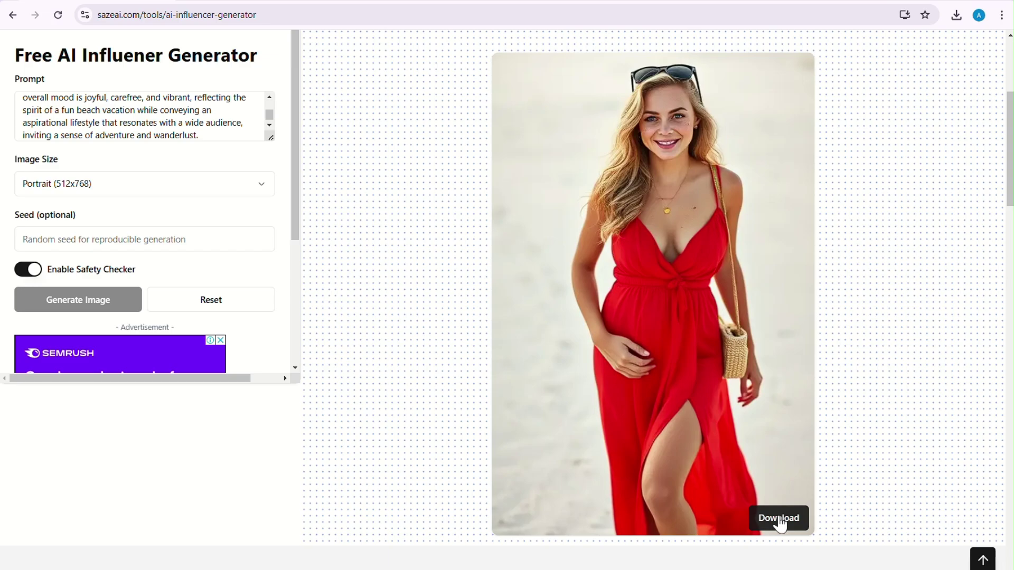
# Download the blonde red-dress beach image and save it to the computer.
pyautogui.click(780, 523)
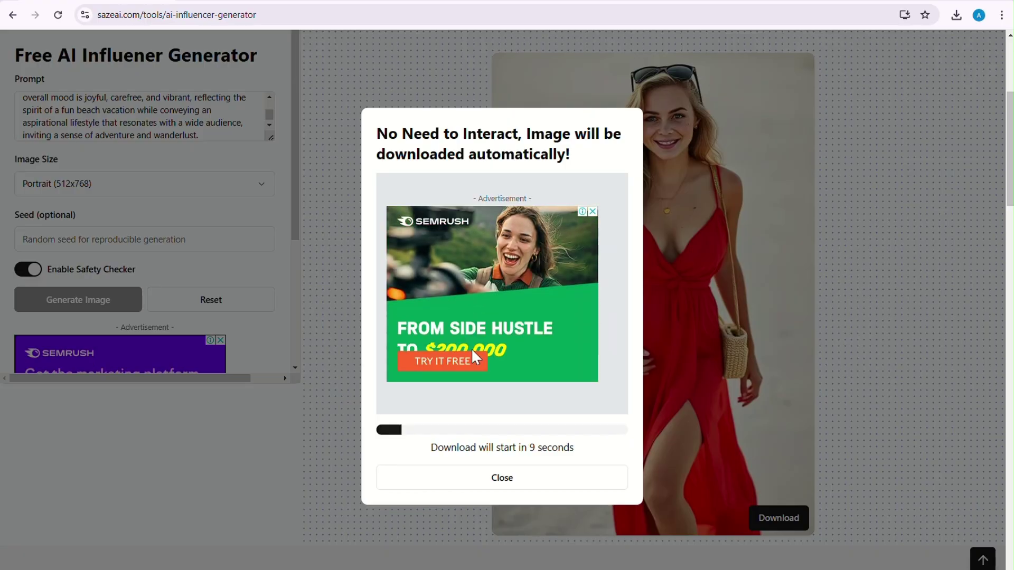
pyautogui.tripleClick(464, 448)
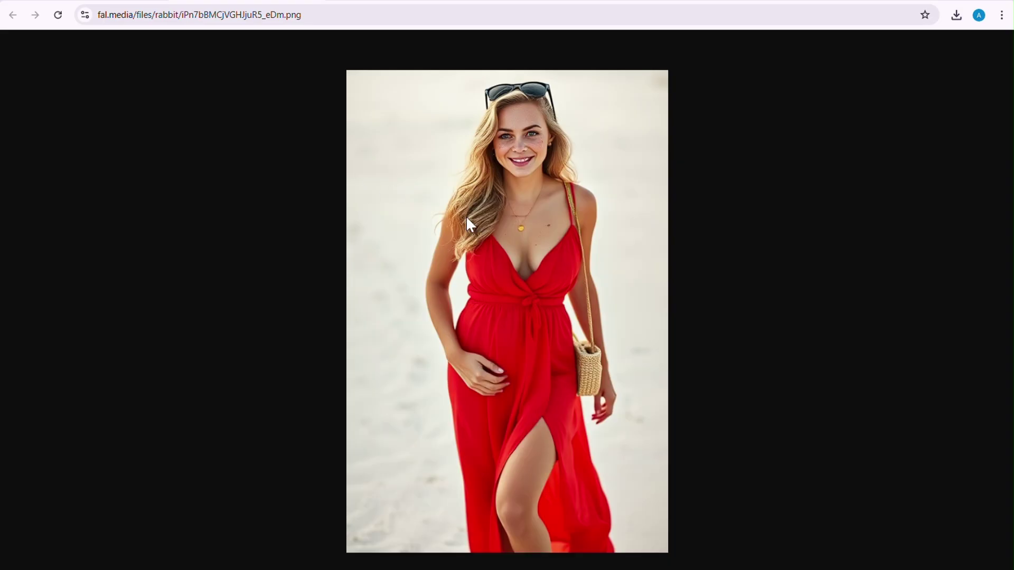
pyautogui.rightClick(470, 224)
pyautogui.click(494, 250)
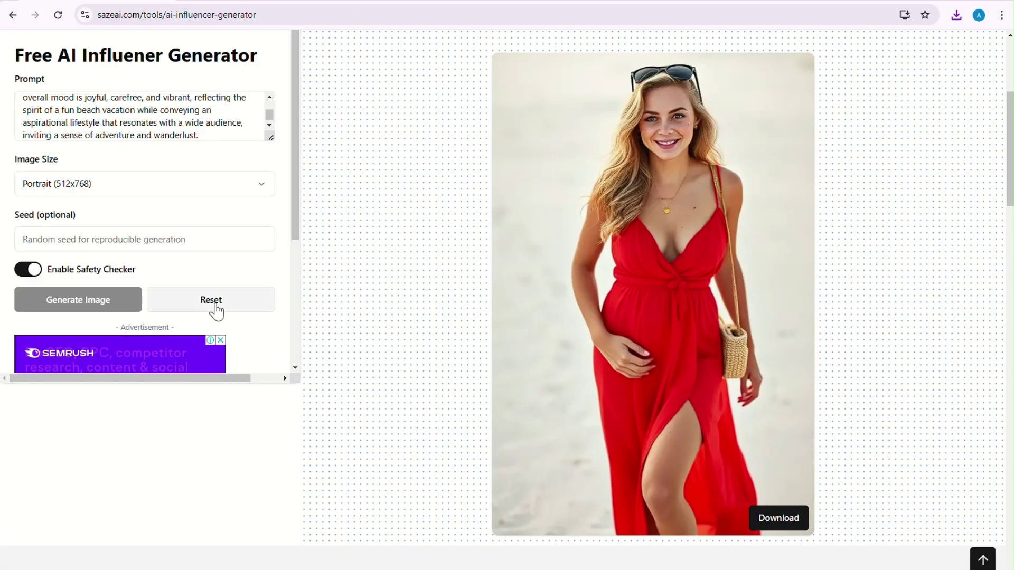
# Clear the form and paste the next influencer prompt.
pyautogui.click(214, 299)
pyautogui.click(122, 93)
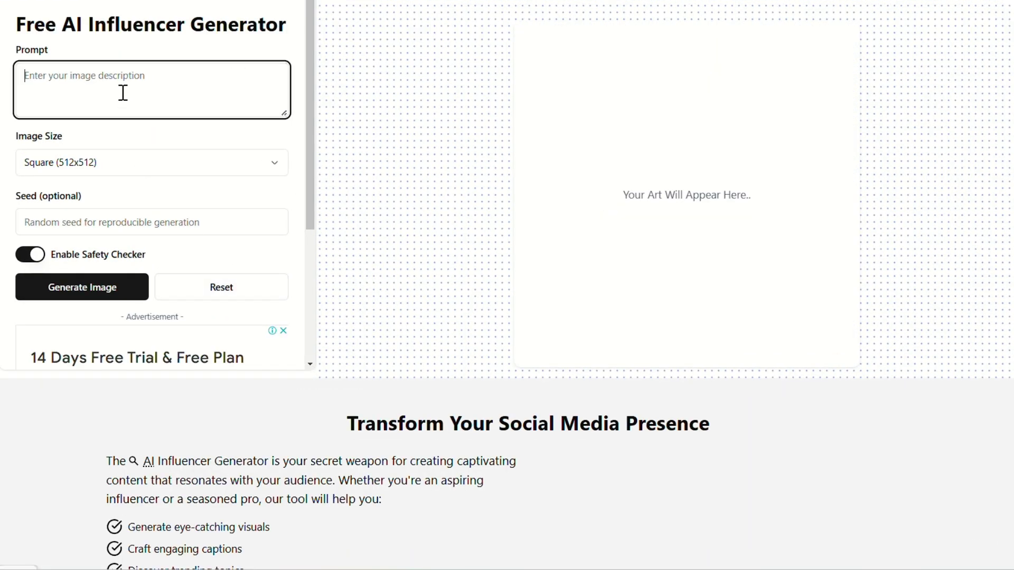
pyautogui.hotkey('ctrl', 'v')
# Generate Portrait (512x768) images for the candlelit dark-dress and autumn park prompts.
pyautogui.click(111, 163)
pyautogui.click(78, 191)
pyautogui.click(83, 287)
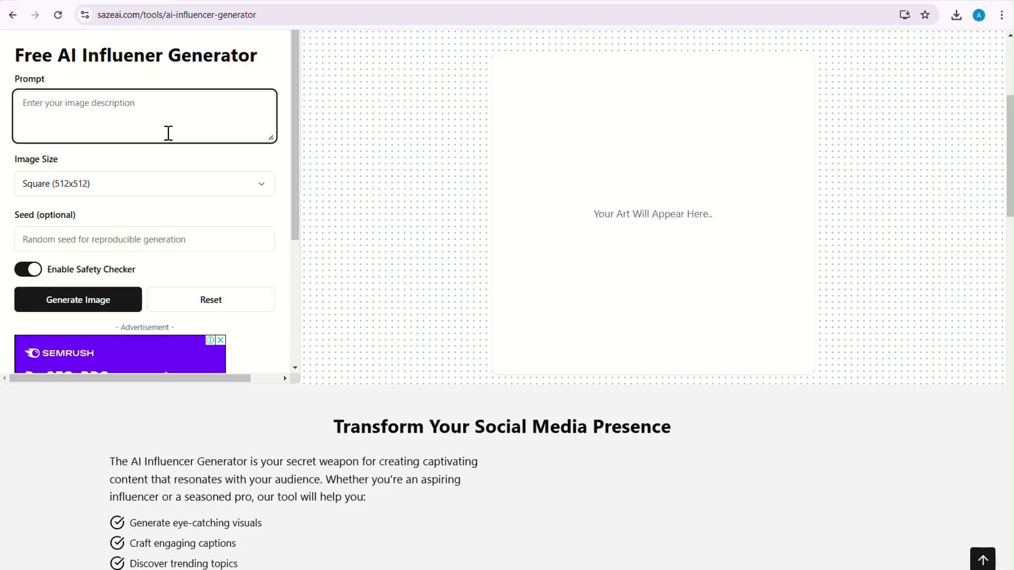
pyautogui.hotkey('ctrl', 'v')
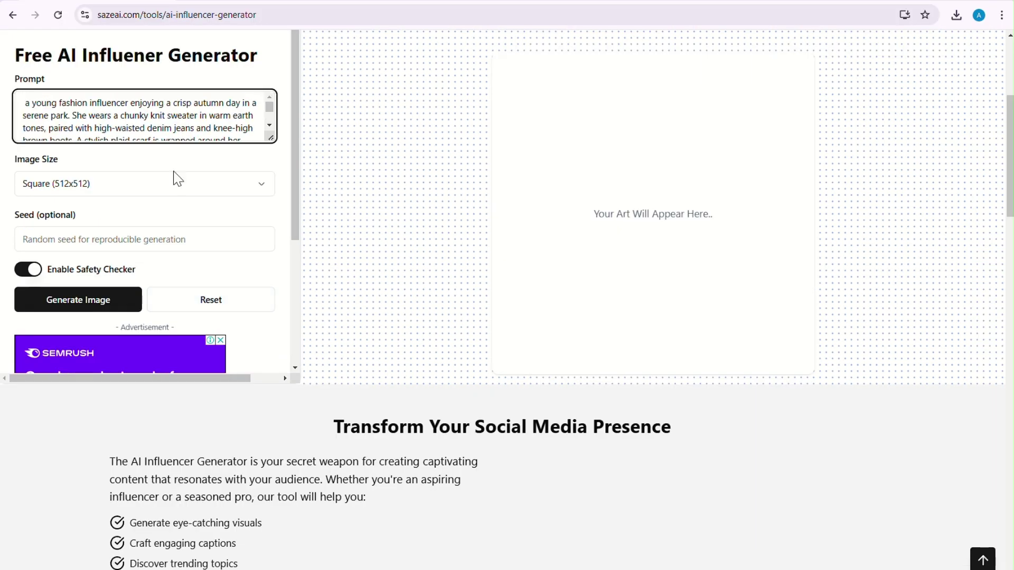
pyautogui.click(143, 183)
pyautogui.click(80, 209)
pyautogui.click(79, 299)
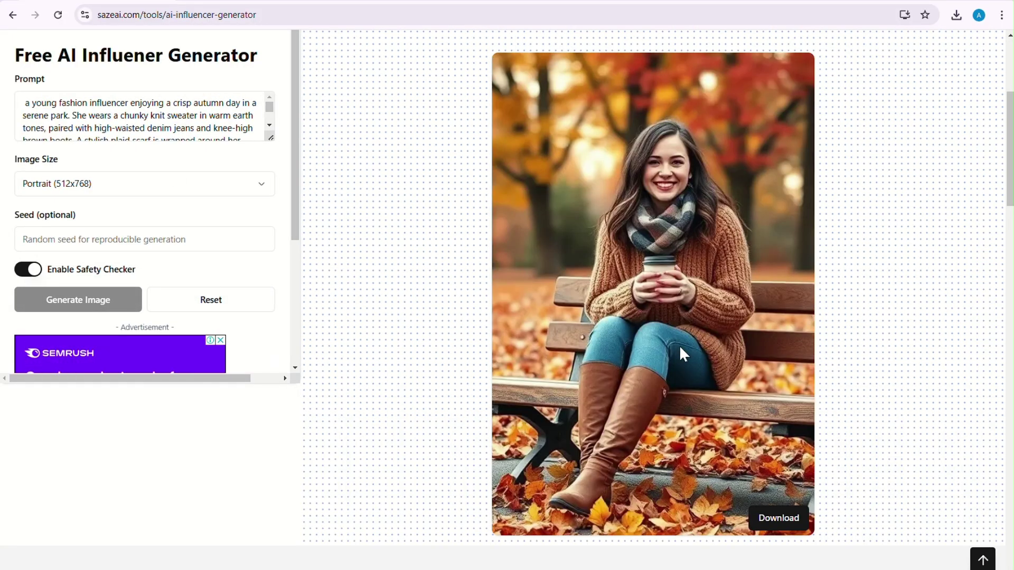
# Reset and generate a Portrait (512x768) tropical poolside image, then return to the prompt generator.
pyautogui.click(150, 120)
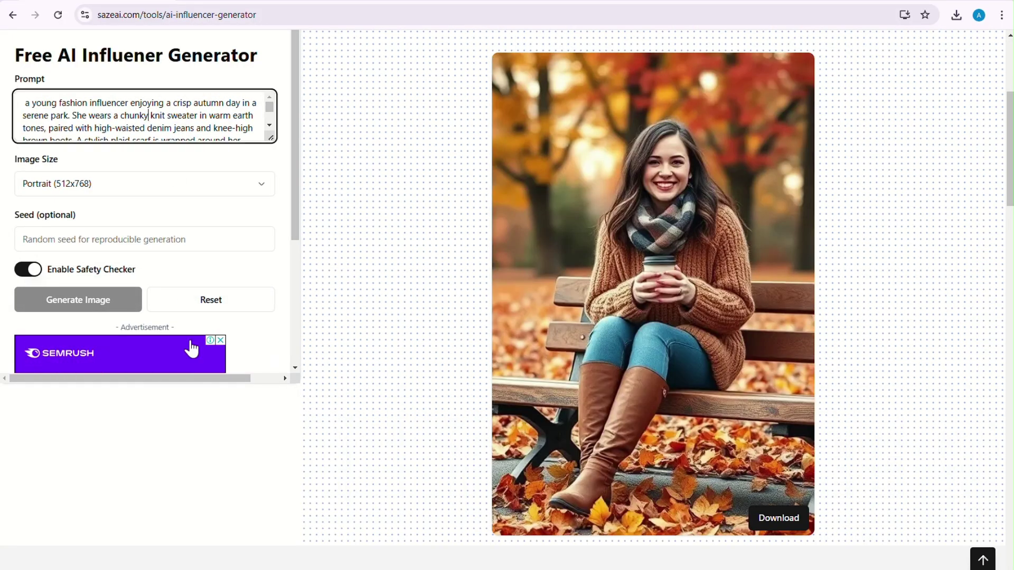
pyautogui.click(182, 291)
pyautogui.click(120, 113)
pyautogui.hotkey('ctrl', 'v')
pyautogui.click(124, 184)
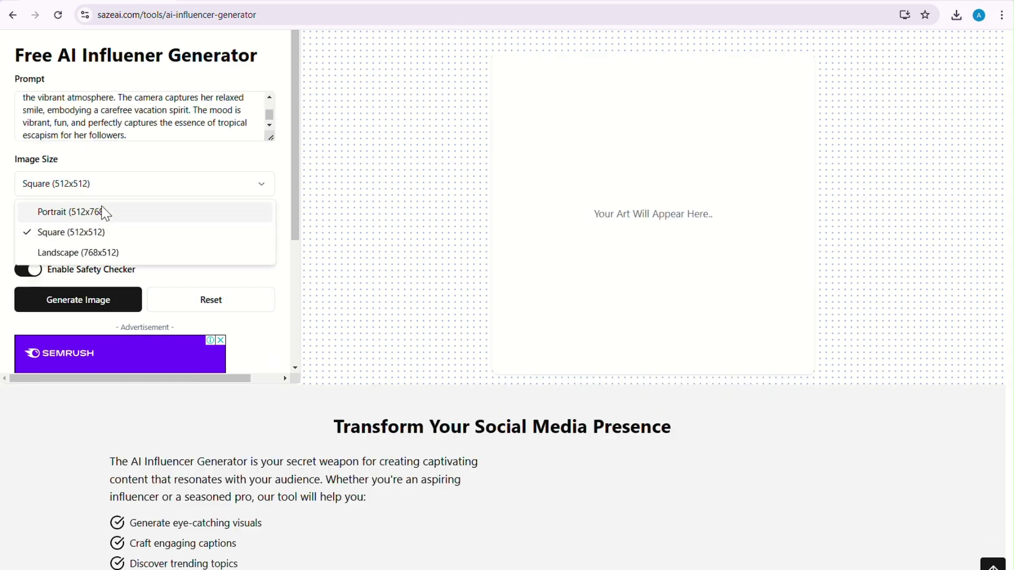
pyautogui.click(102, 211)
pyautogui.click(64, 304)
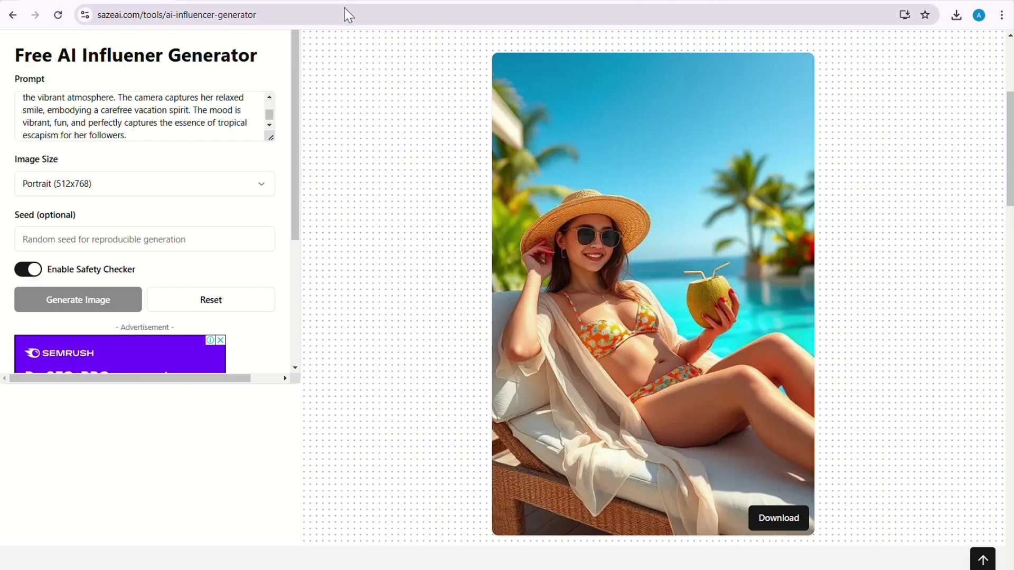
pyautogui.hotkey('alt', 'Left')
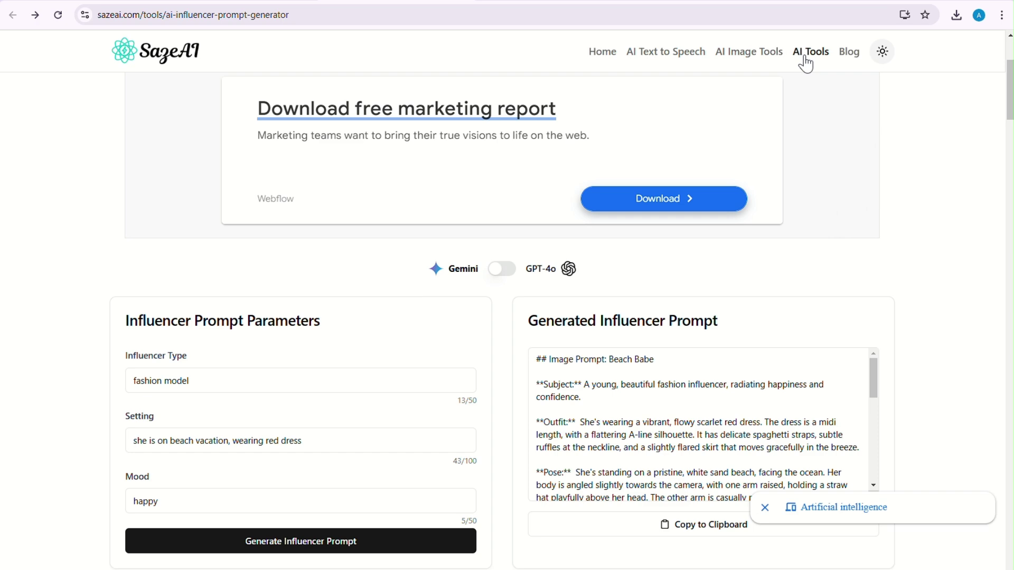
pyautogui.click(732, 51)
# Upload the red-dress beach photo to the AI Image Upscaler and upscale it 2x.
pyautogui.scroll(-1, 443, 264)
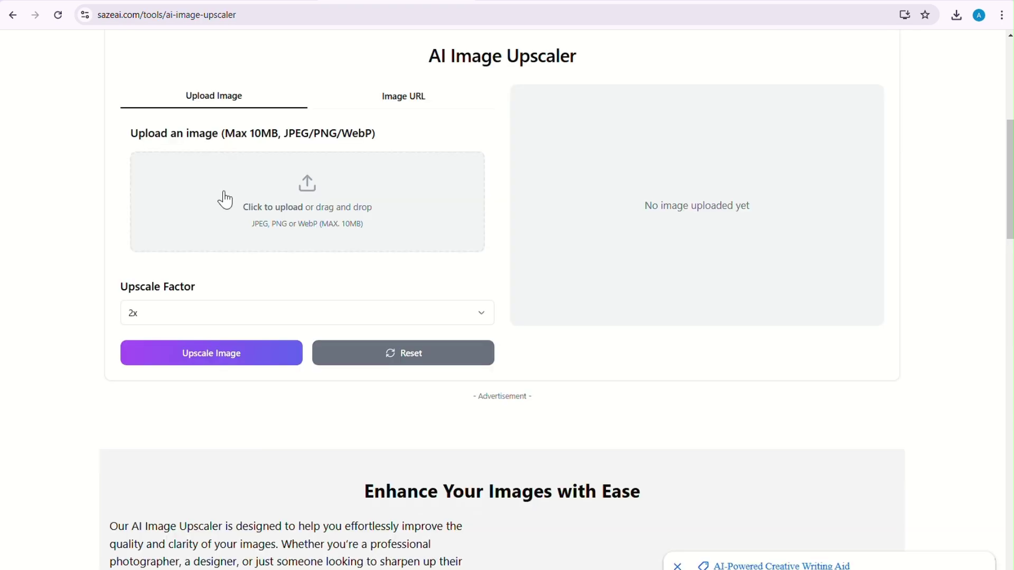
pyautogui.click(224, 199)
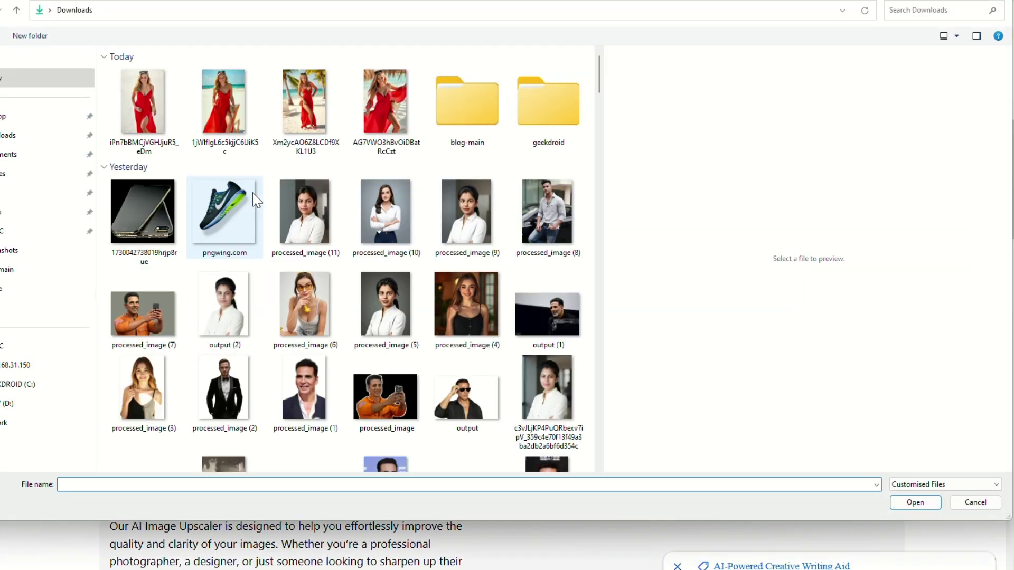
pyautogui.click(213, 118)
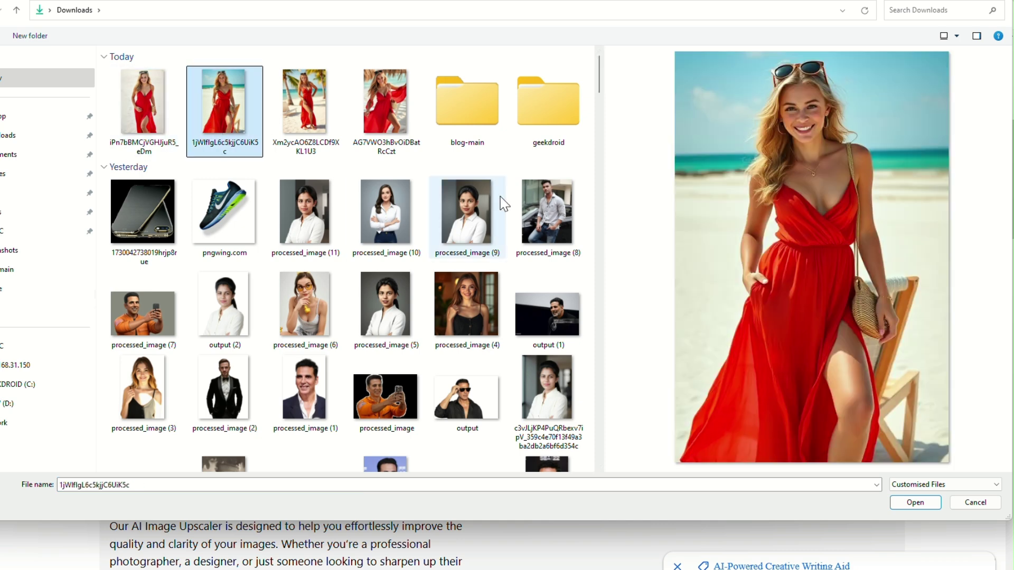
pyautogui.click(891, 505)
pyautogui.click(231, 325)
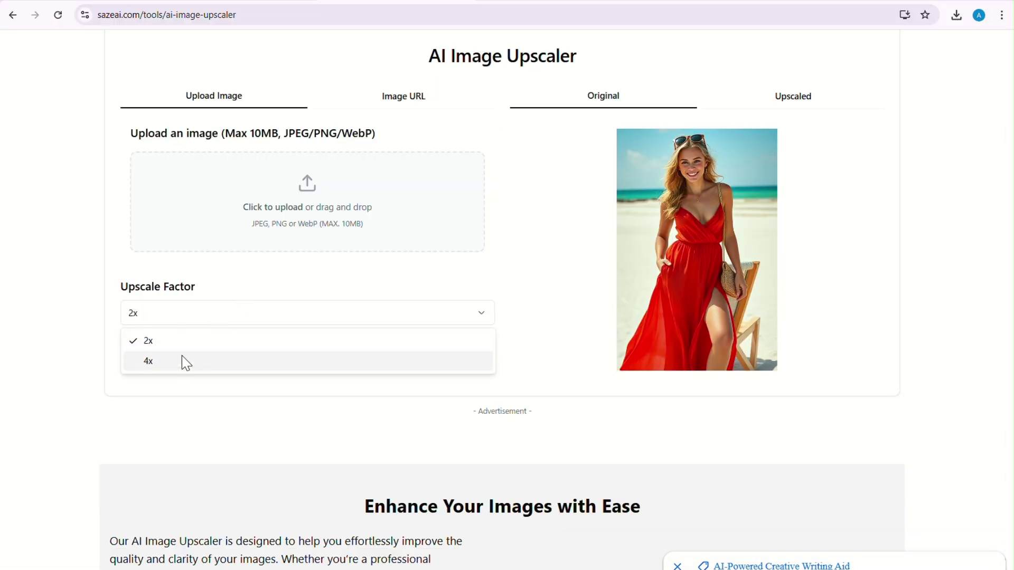
pyautogui.click(187, 343)
pyautogui.click(211, 357)
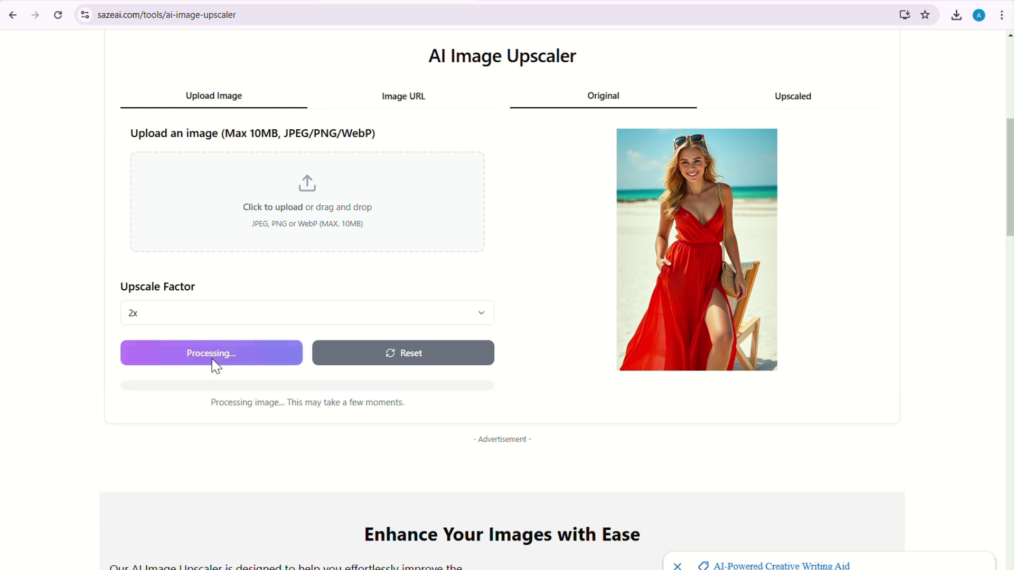
# Download the 1024 x 1536 upscaled image, inspect it, and close the viewer.
pyautogui.scroll(1, 292, 386)
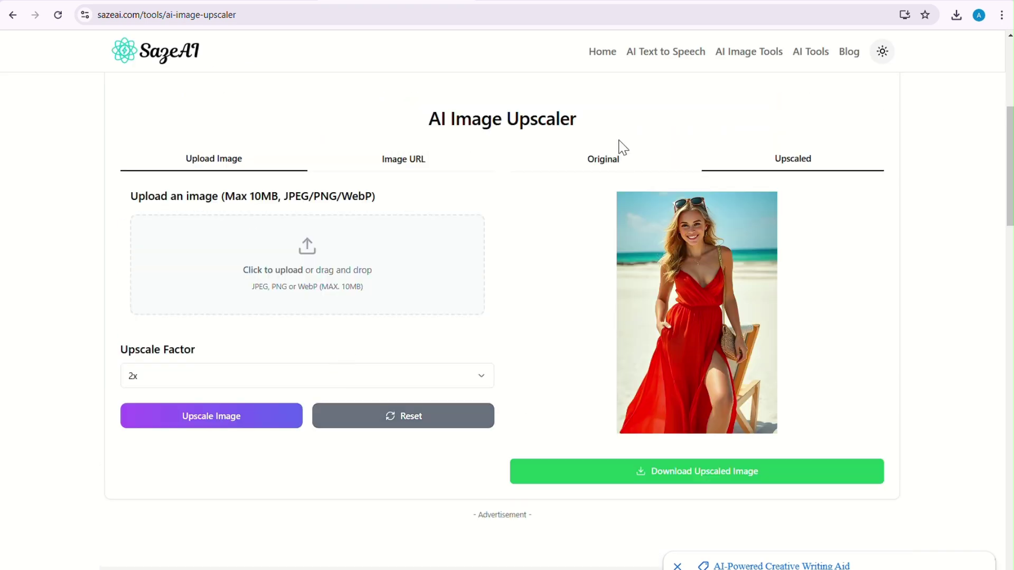
pyautogui.click(526, 470)
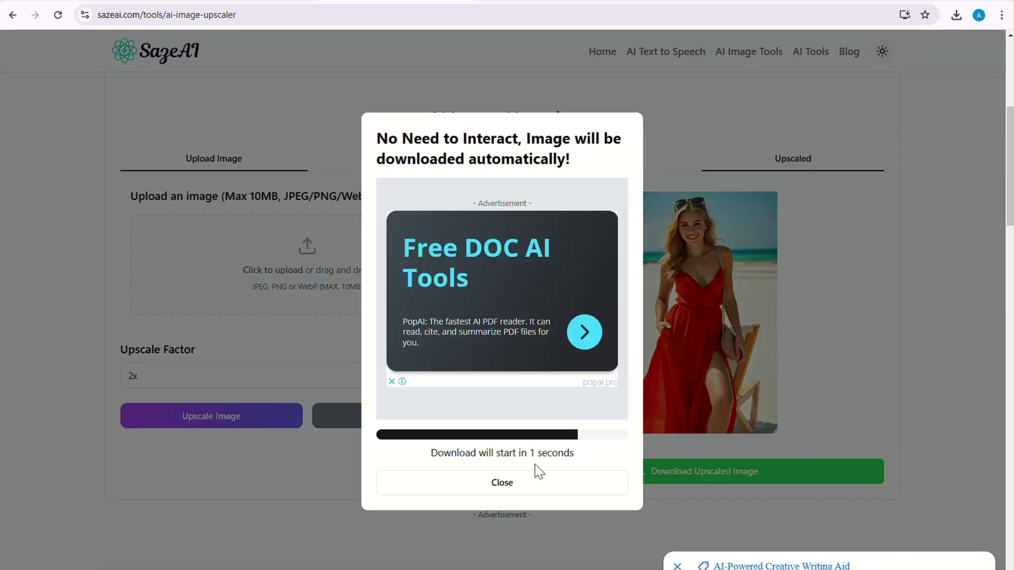
pyautogui.click(857, 55)
pyautogui.scroll(3, 448, 333)
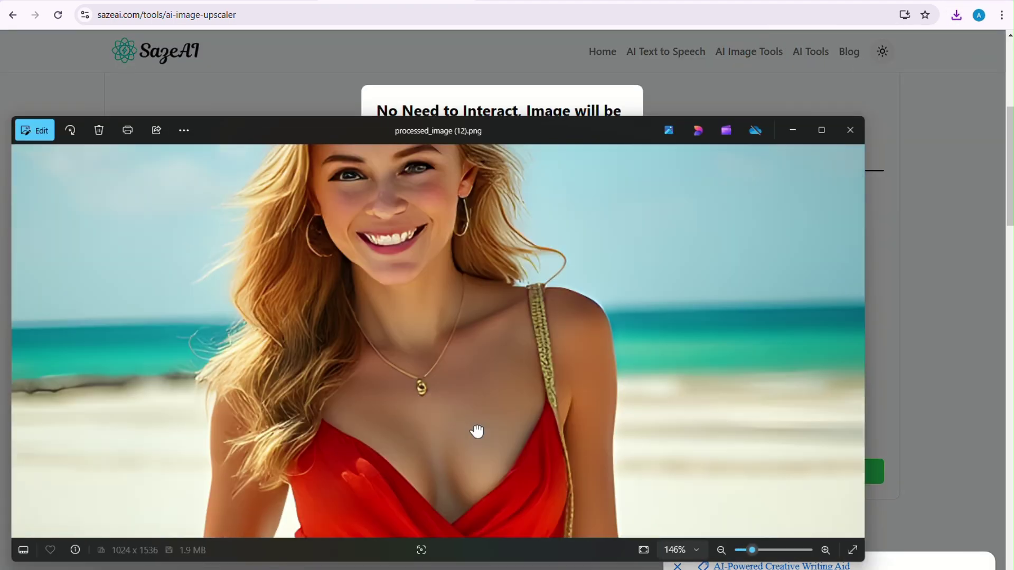
pyautogui.hotkey('alt', 'F4')
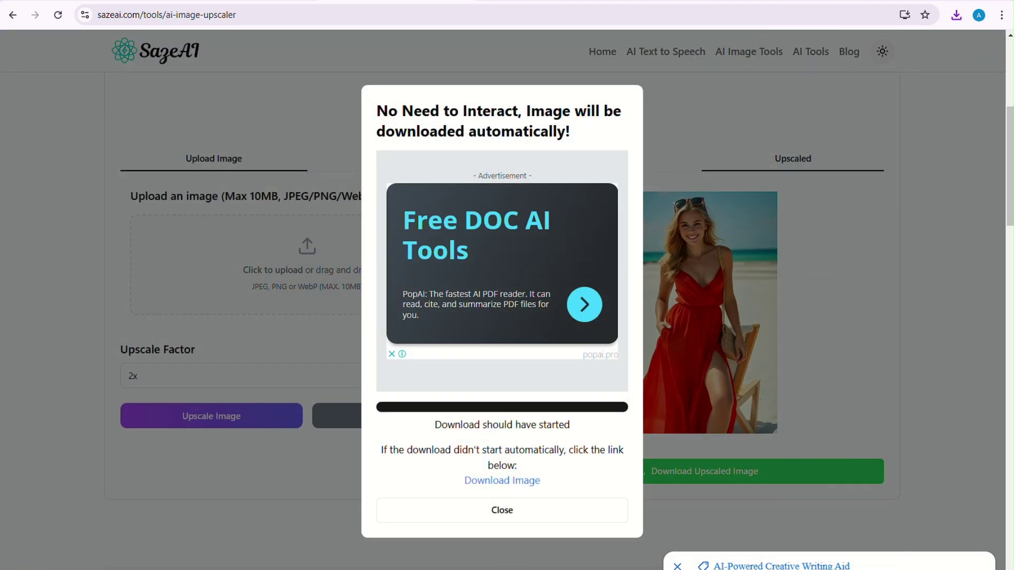
pyautogui.click(502, 511)
# Open the AI Background Remover and its image upload picker.
pyautogui.click(586, 122)
pyautogui.scroll(-5, 389, 290)
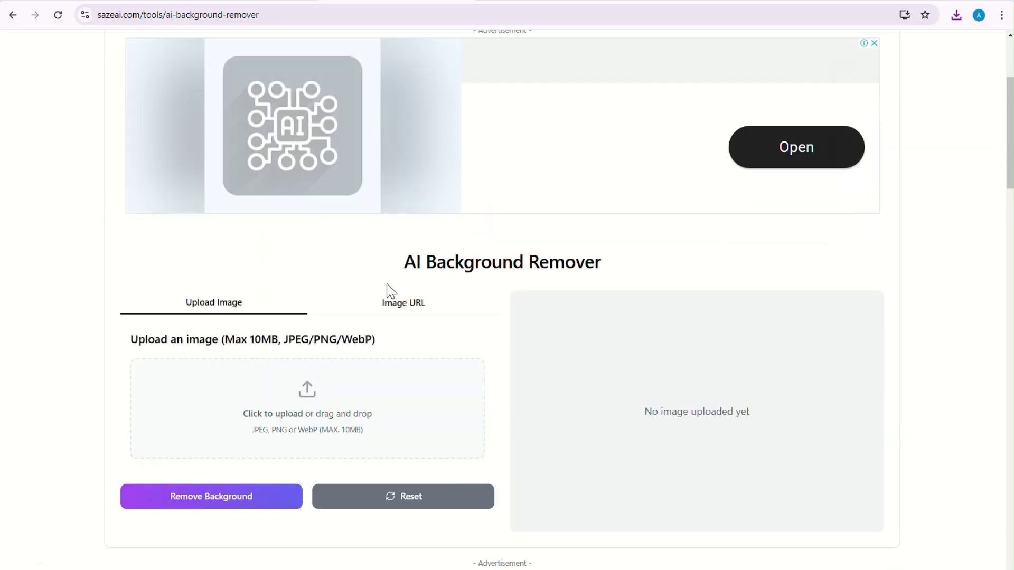
pyautogui.click(315, 274)
# Upload the standing red-dress photo and remove its background.
pyautogui.click(224, 106)
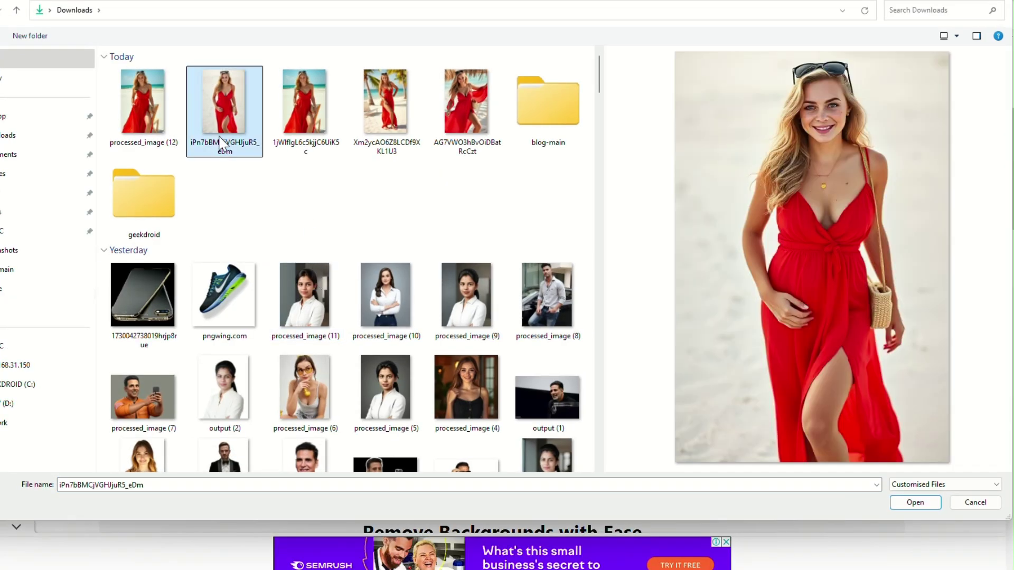
pyautogui.click(914, 502)
pyautogui.click(234, 376)
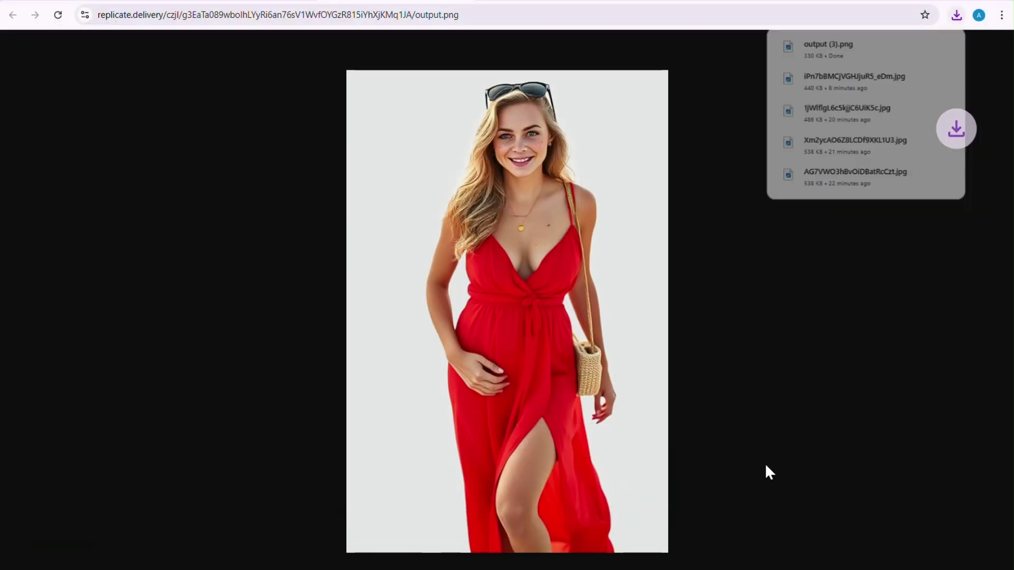
# Open the downloaded cut-out output (3).png to check the result.
pyautogui.click(799, 78)
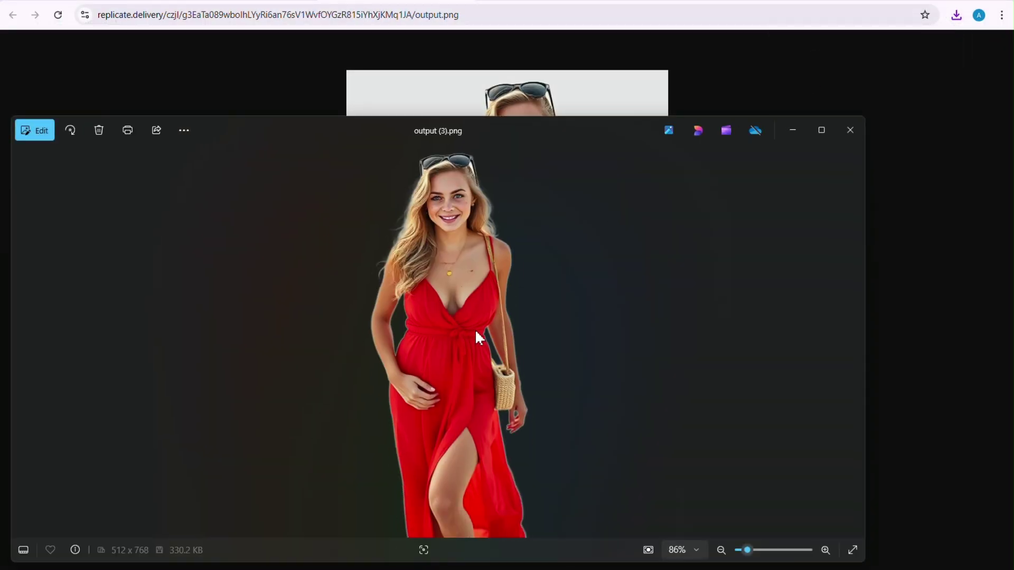
pyautogui.scroll(4, 474, 329)
pyautogui.scroll(3, 502, 278)
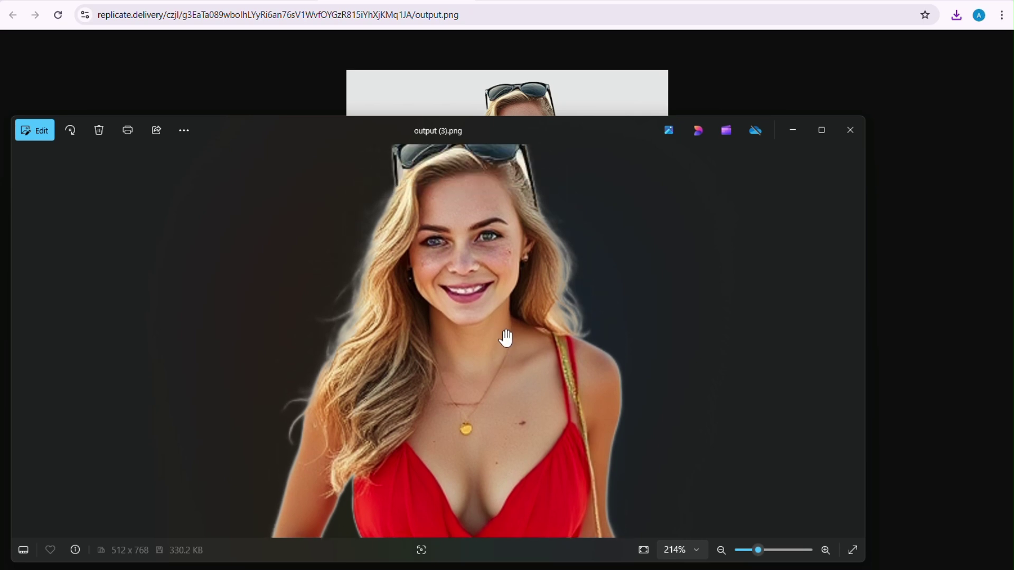
pyautogui.scroll(-2, 504, 337)
pyautogui.scroll(-2, 505, 338)
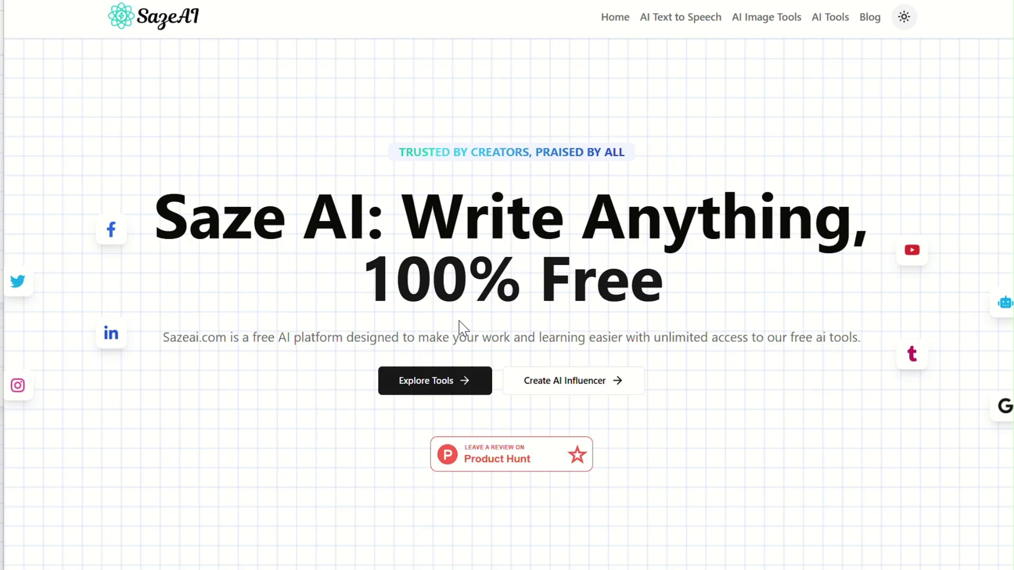
pyautogui.scroll(-2, 243, 323)
pyautogui.scroll(2, 243, 323)
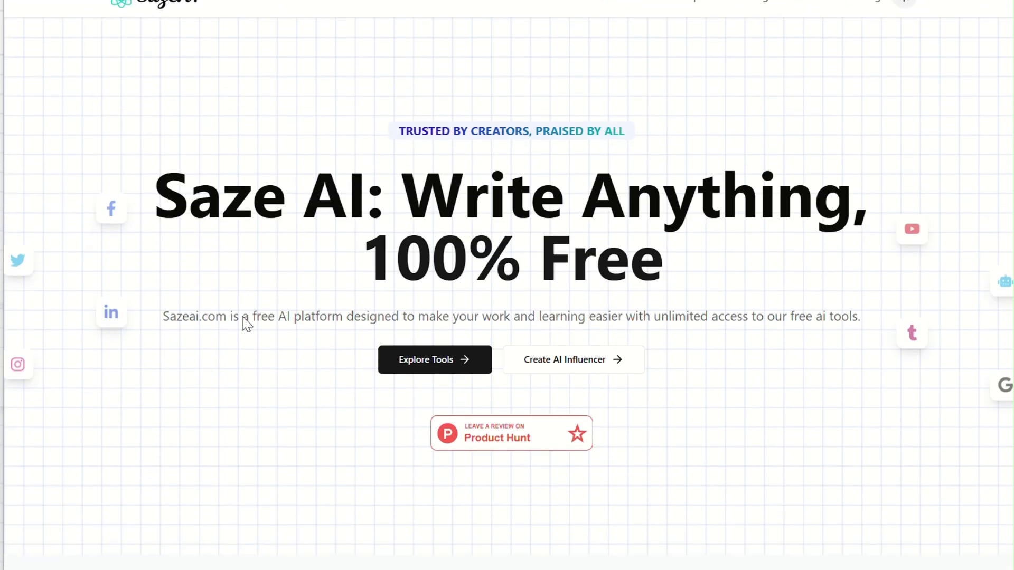
# Open Saze AI's Product Hunt reviews, upvote the launch, and give it five stars.
pyautogui.click(497, 468)
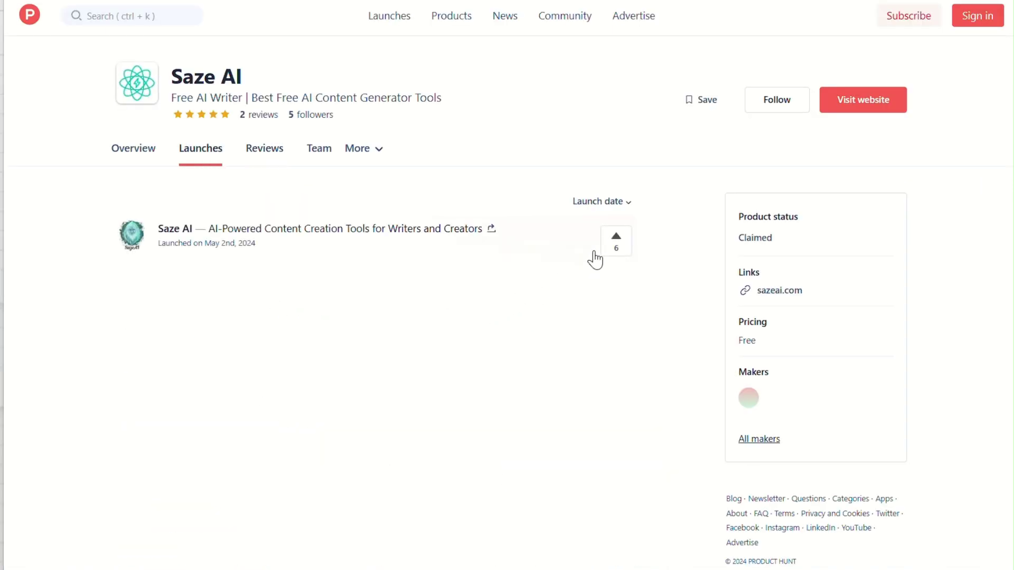
pyautogui.click(613, 253)
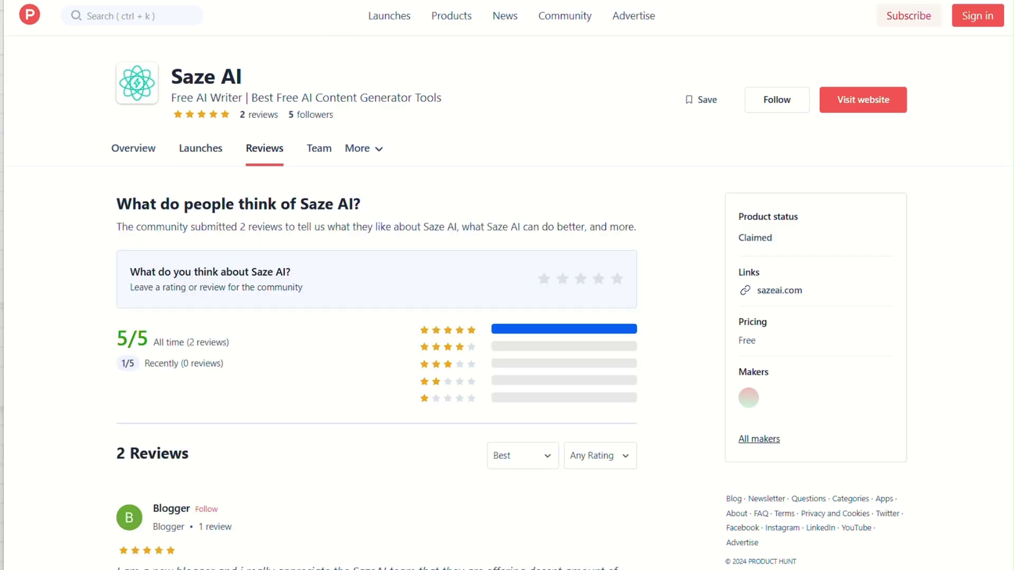
pyautogui.click(618, 288)
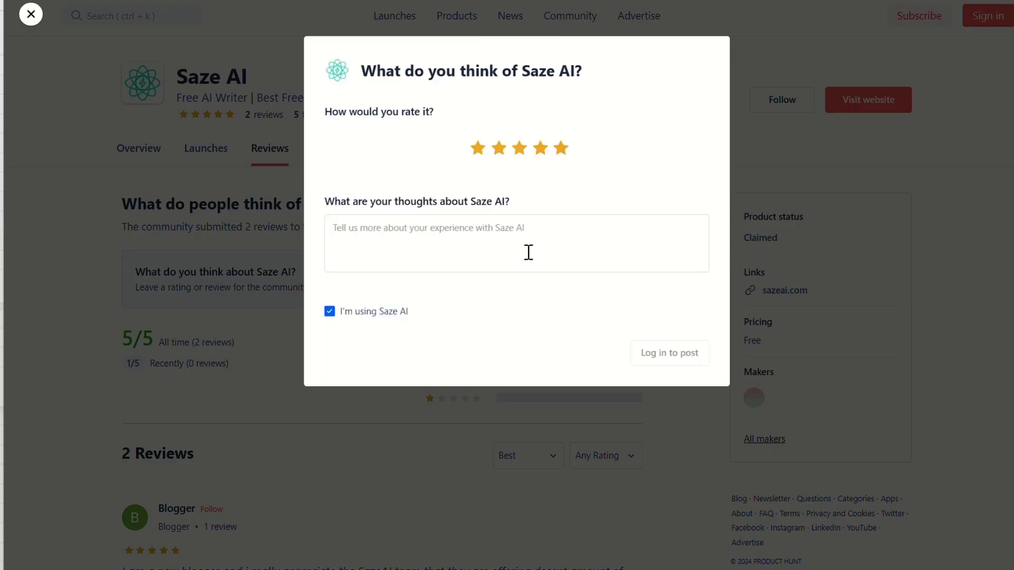
# Start the review text, then move to the Prompt box of the localhost:3000 generator.
pyautogui.click(516, 237)
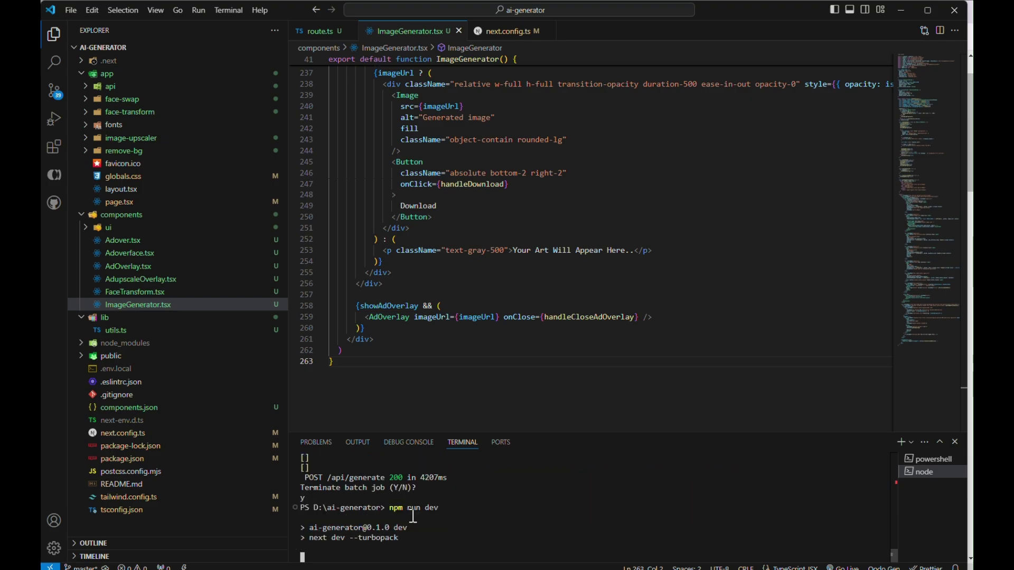
pyautogui.scroll(2, 435, 256)
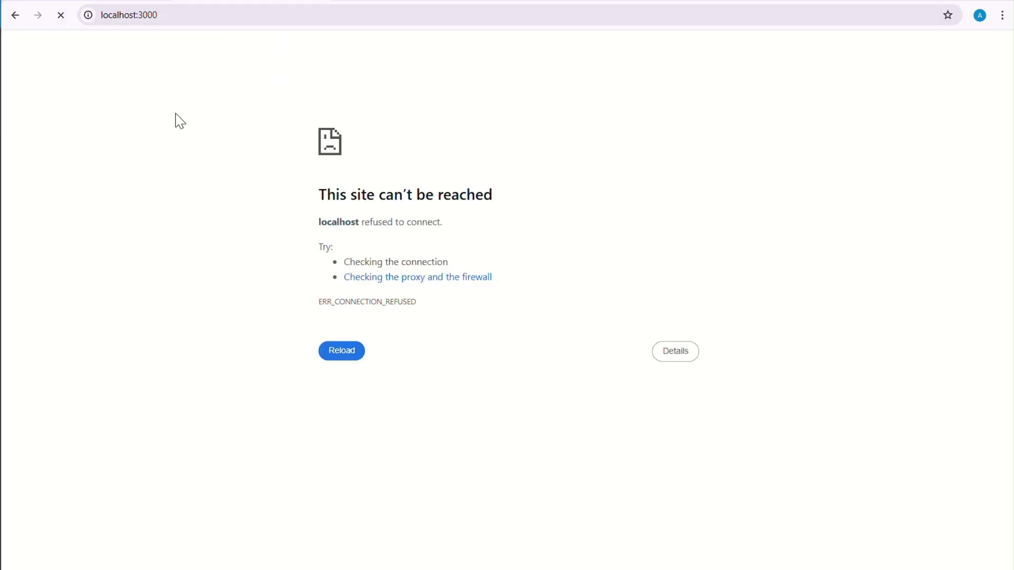
pyautogui.click(106, 113)
# Paste a saved prompt from clipboard history and set Image Size to Portrait 4:3.
pyautogui.press('super+v')
pyautogui.click(113, 203)
pyautogui.scroll(3, 182, 104)
pyautogui.click(113, 187)
pyautogui.click(68, 251)
# Set guidance scale 4, 30 inference steps and seed 4578867, then generate the image.
pyautogui.click(61, 300)
pyautogui.hotkey('ctrl', 'a')
pyautogui.write('4')
pyautogui.click(108, 272)
pyautogui.doubleClick(24, 238)
pyautogui.write('30')
pyautogui.press('Tab')
pyautogui.click(72, 357)
pyautogui.write('4578867')
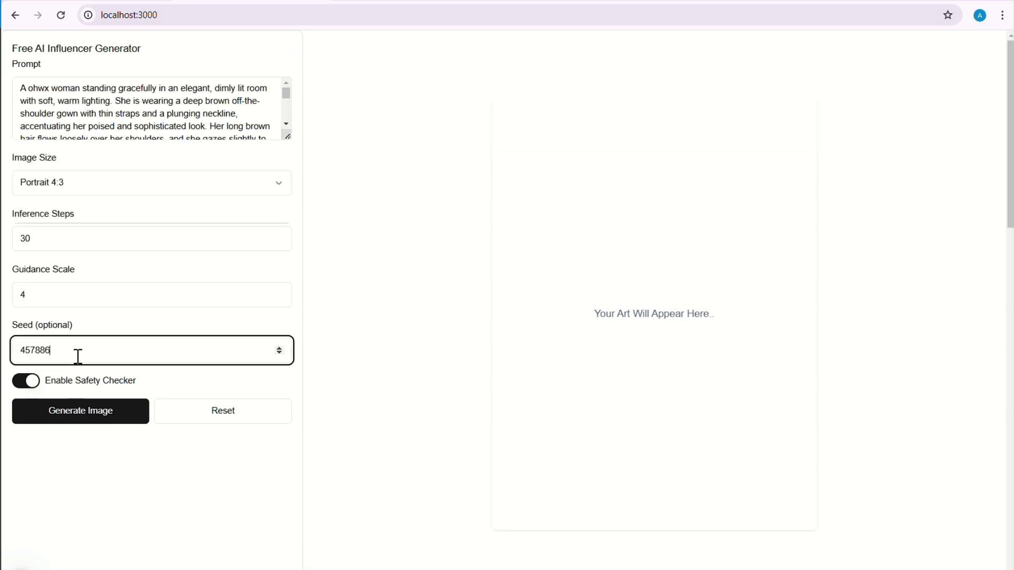
pyautogui.press('Return')
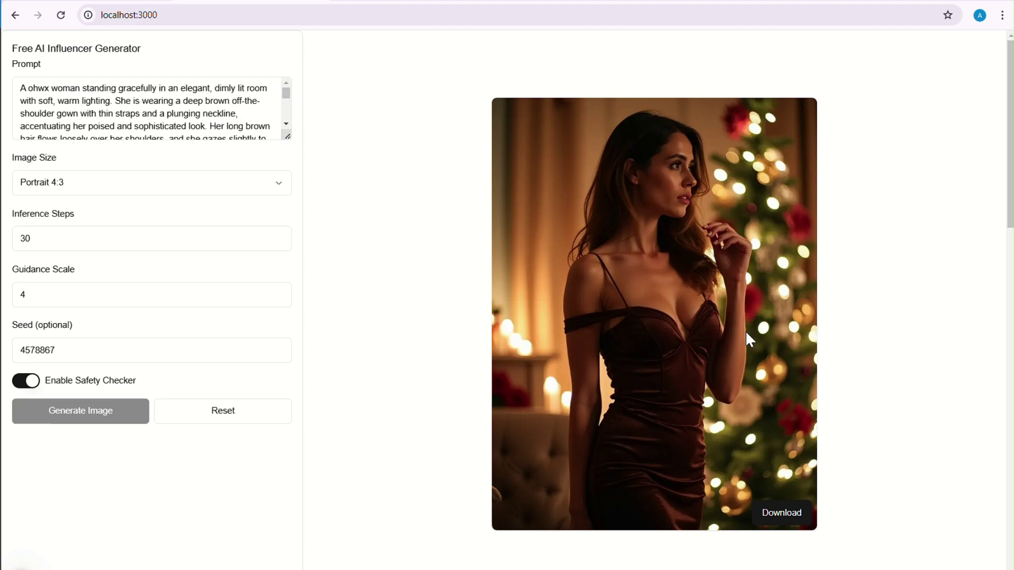
# Reset the form, paste a new prompt, choose Portrait 4:3 and generate.
pyautogui.hotkey('ctrl', '+')
pyautogui.hotkey('ctrl', '+')
pyautogui.hotkey('ctrl', '-')
pyautogui.hotkey('ctrl', '-')
pyautogui.hotkey('ctrl', '-')
pyautogui.press('F5')
pyautogui.click(165, 95)
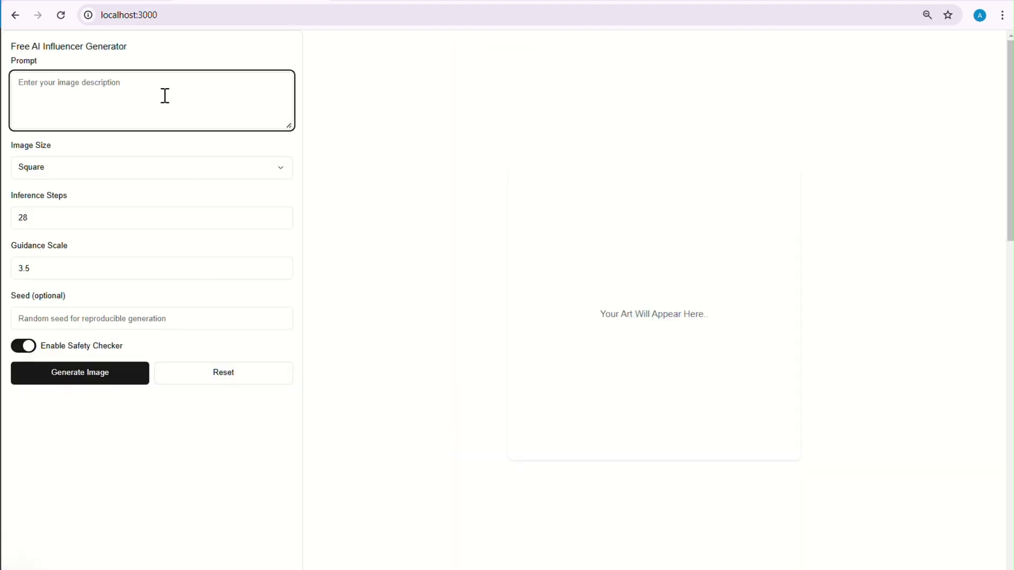
pyautogui.write('attractive actress ohwx woman, mysterious, leaning on a bookstore counter, still from Twin Peaks, 90s movie, rich girl, pale skin, wide angle shot profile, soft and warm light, transparent, full figure , legs, leg, skirt, sneakers, 35mm , film, cinematography, smiling softly')
pyautogui.click(82, 168)
pyautogui.click(82, 224)
pyautogui.click(79, 372)
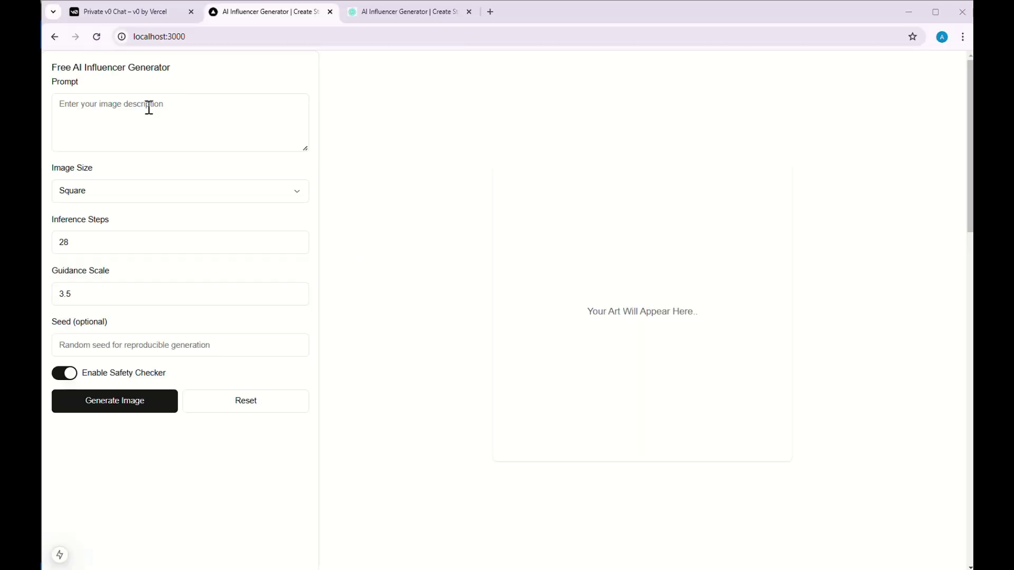
# Generate another pasted prompt at Portrait 4:3 with guidance scale 4.
pyautogui.hotkey('ctrl', 'v')
pyautogui.click(95, 193)
pyautogui.click(91, 252)
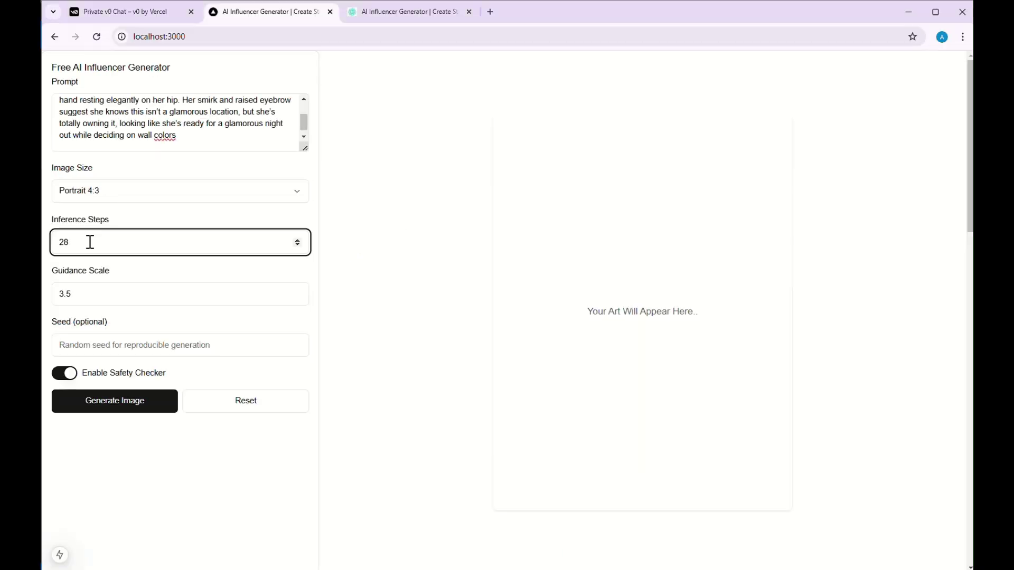
pyautogui.doubleClick(89, 285)
pyautogui.write('4')
pyautogui.click(108, 401)
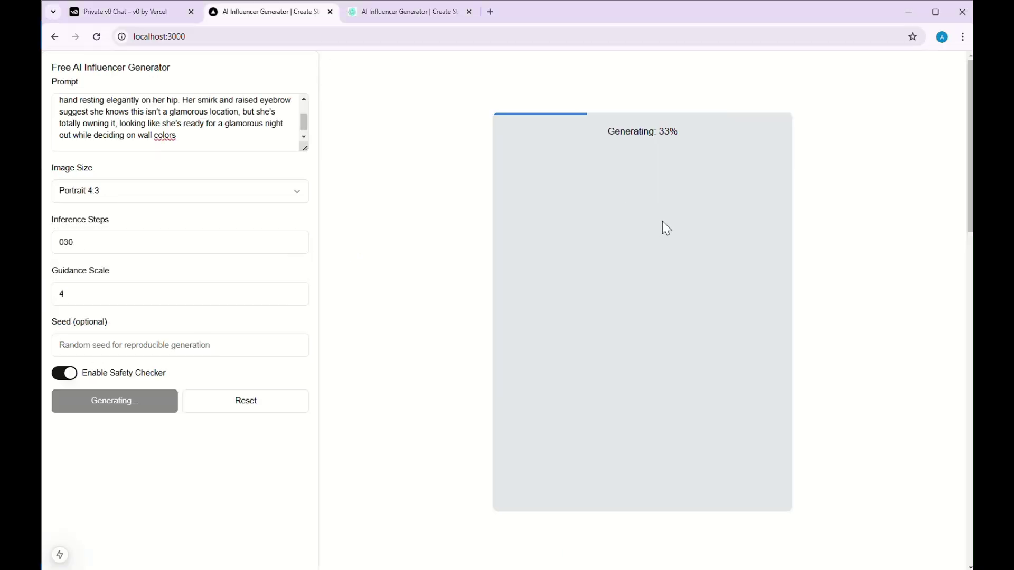